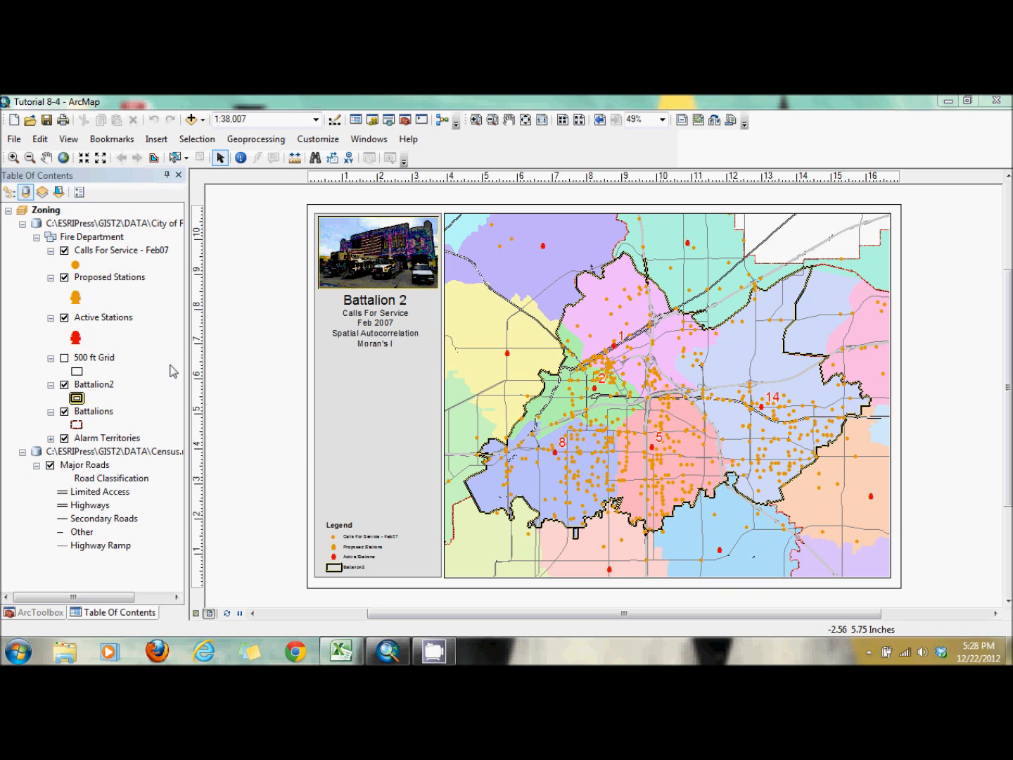
Show the 500 ft Grid layer and set up a spatial-location join of Calls For Service - Feb07 to it.
left_click(66, 359)
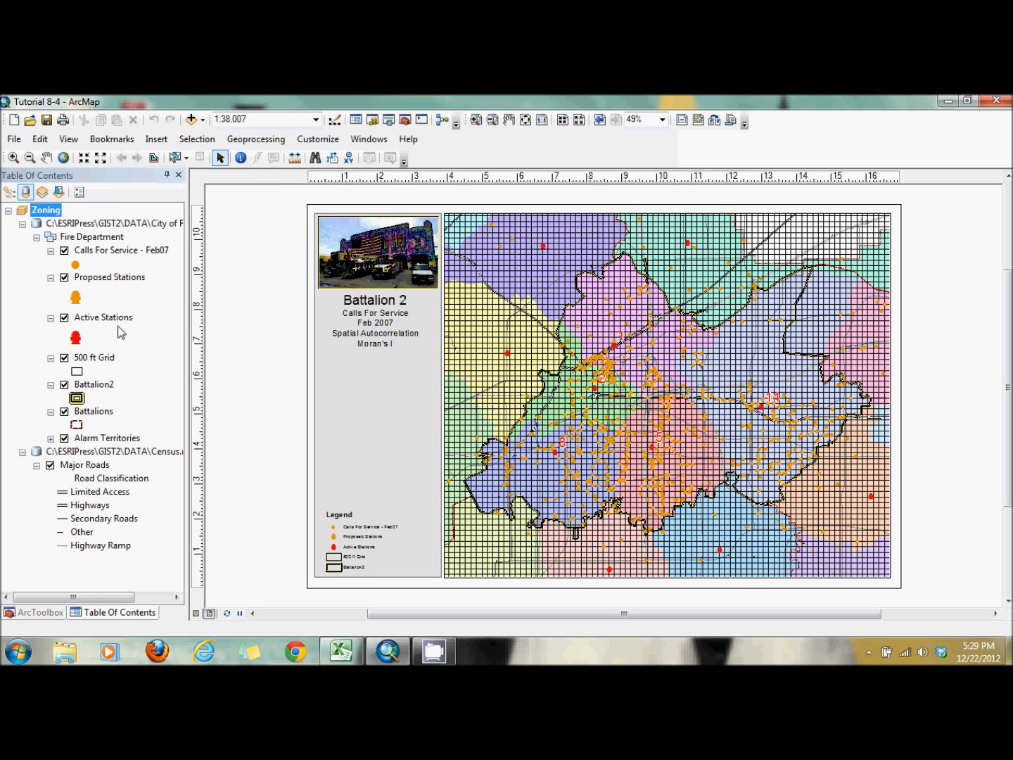
right_click(100, 359)
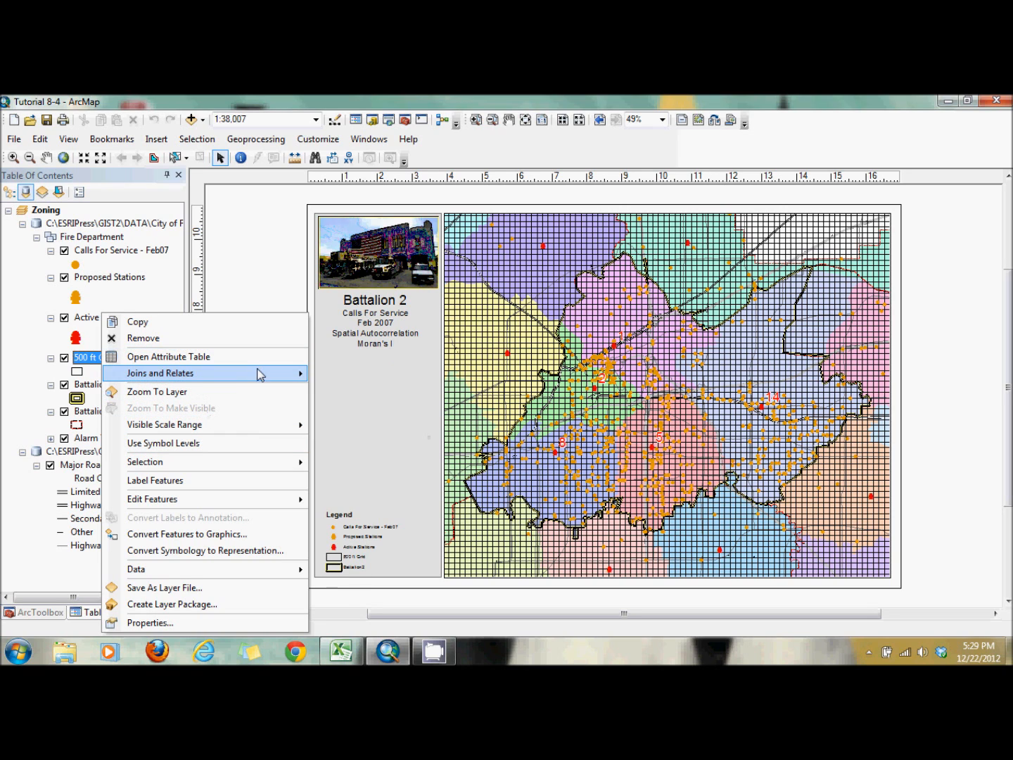
left_click(349, 376)
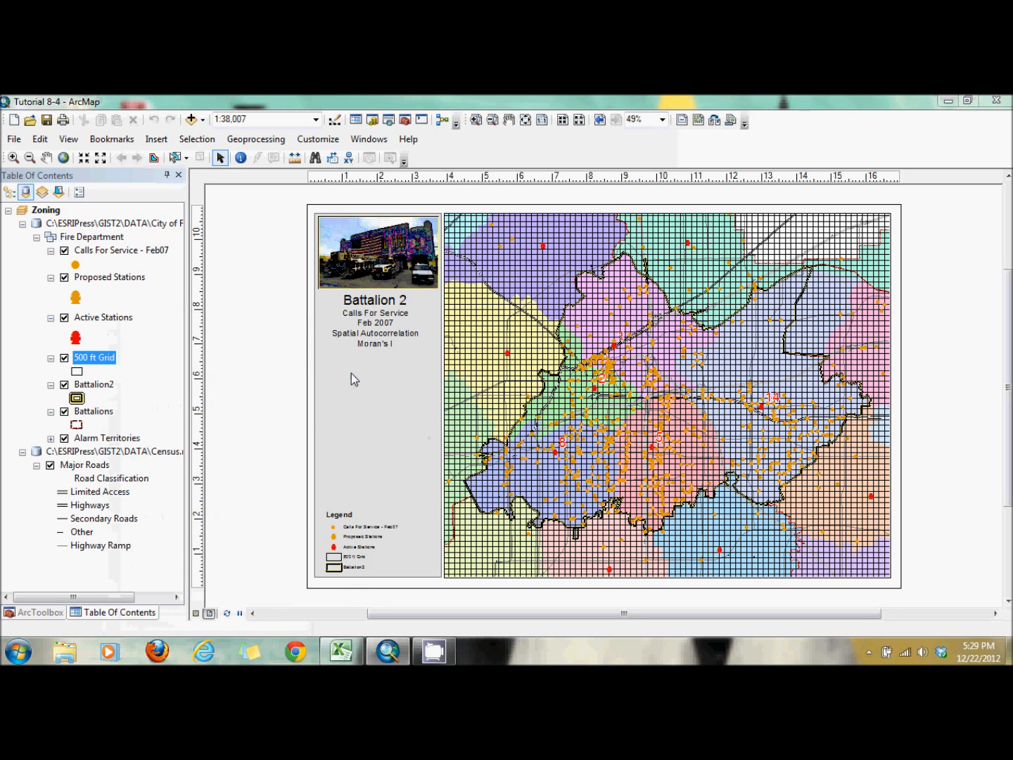
left_click(512, 221)
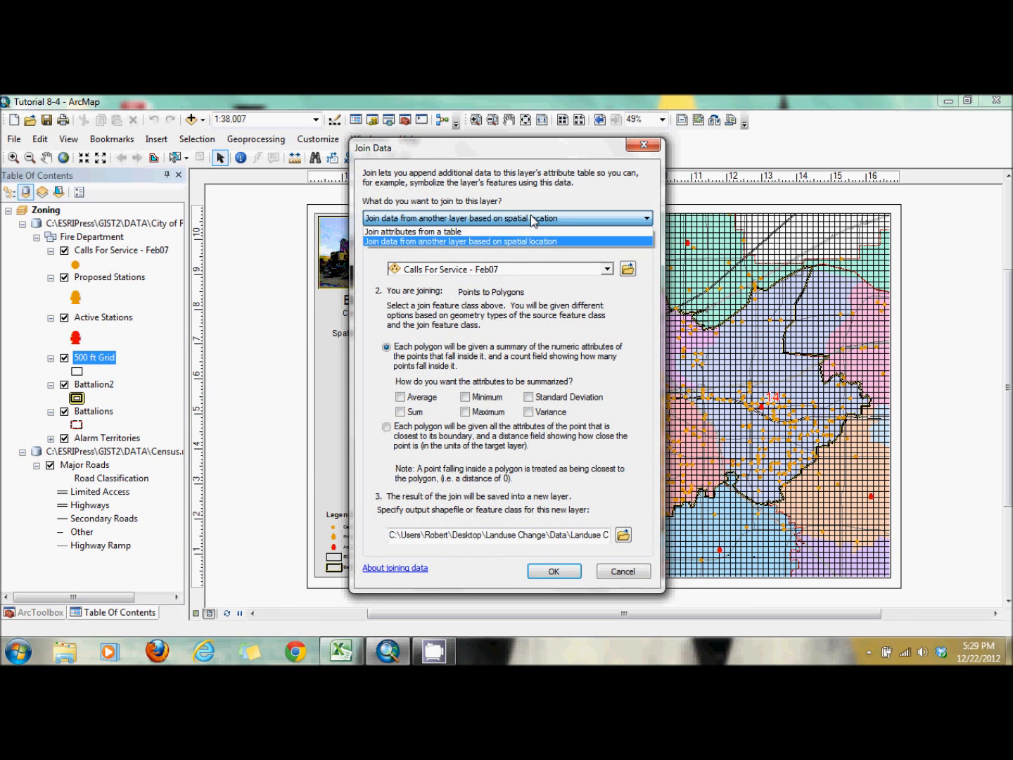
left_click(515, 242)
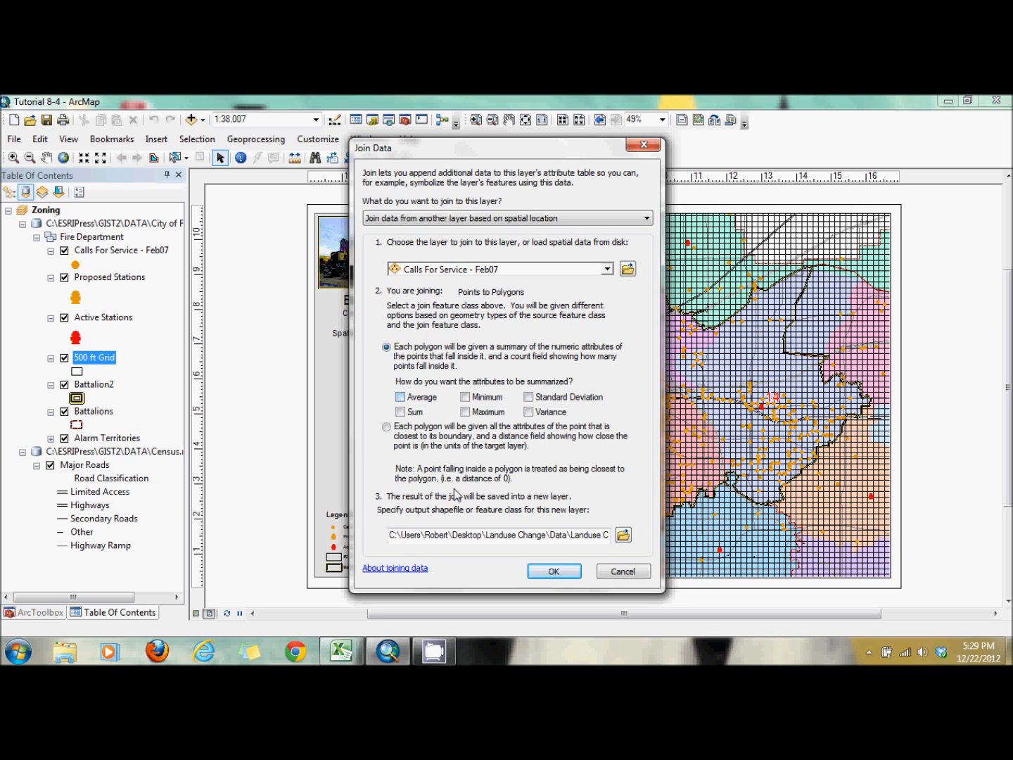
Name the join output callgrid in Landuse Comparison.mdb and run the join.
left_click(623, 534)
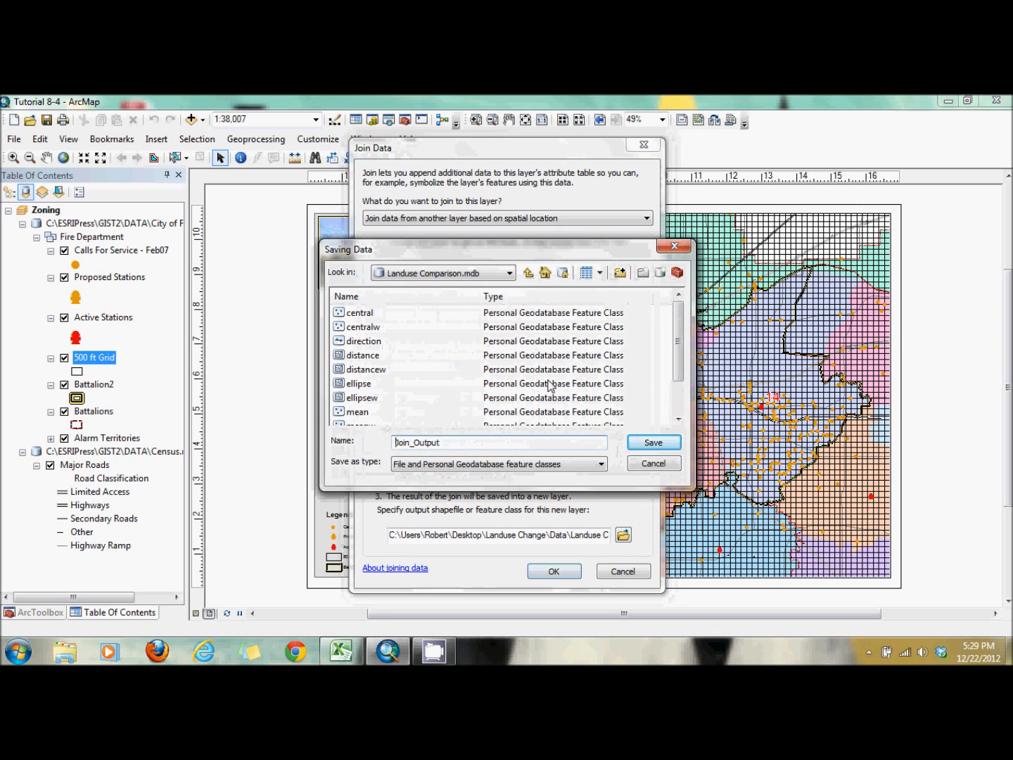
left_click_drag(455, 443, 393, 443)
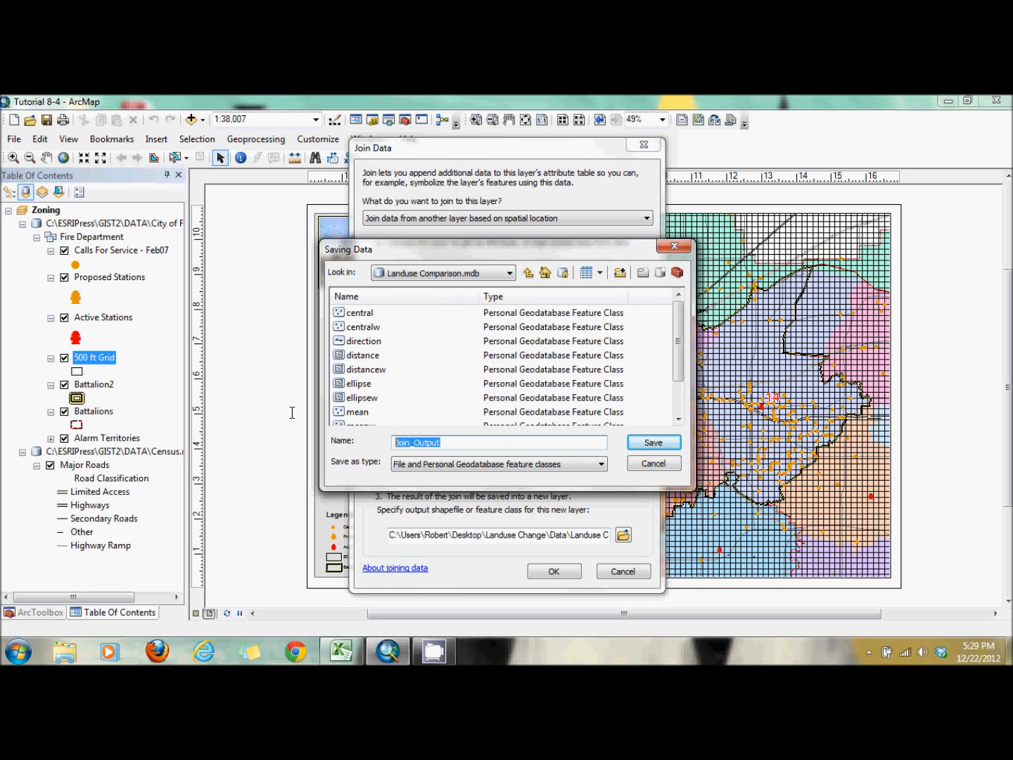
type("callgrib")
key("BackSpace")
type("d")
left_click(649, 444)
left_click(552, 574)
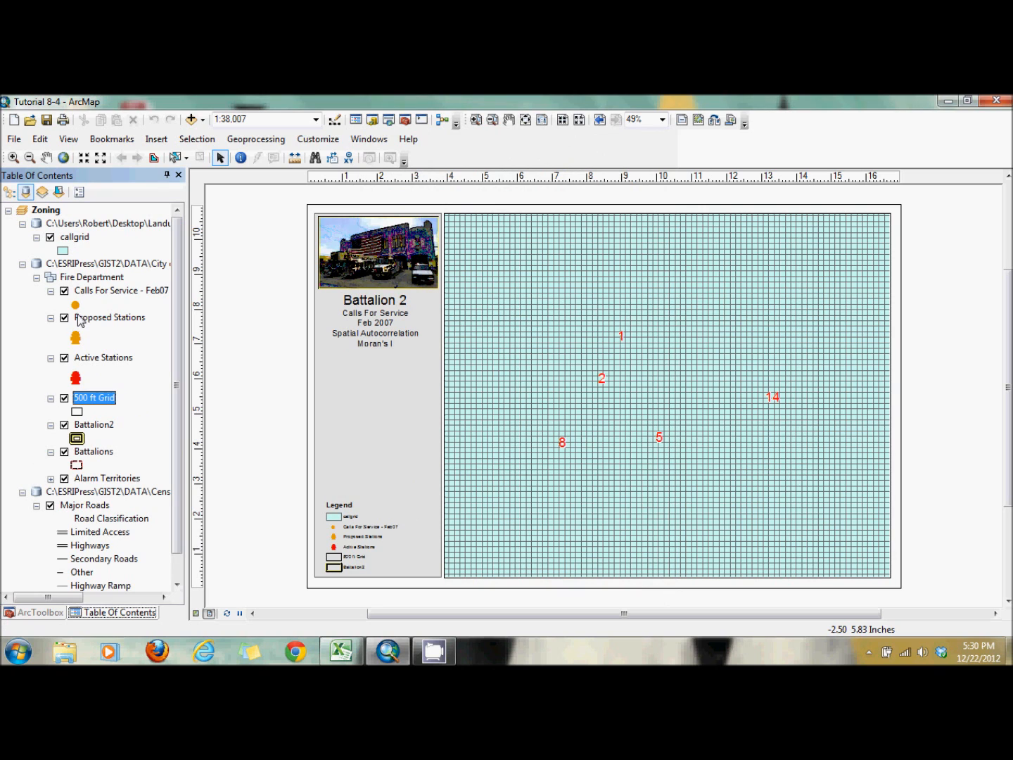
Examine the Count_ values in the callgrid attribute table, and close the table.
right_click(78, 241)
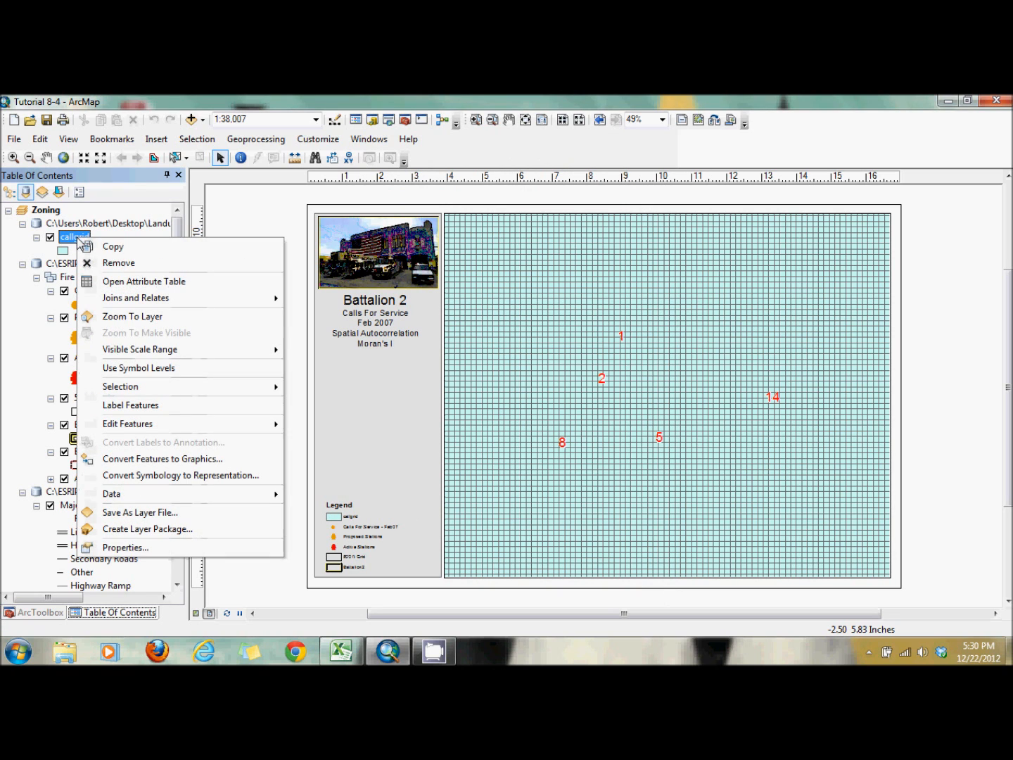
left_click(117, 282)
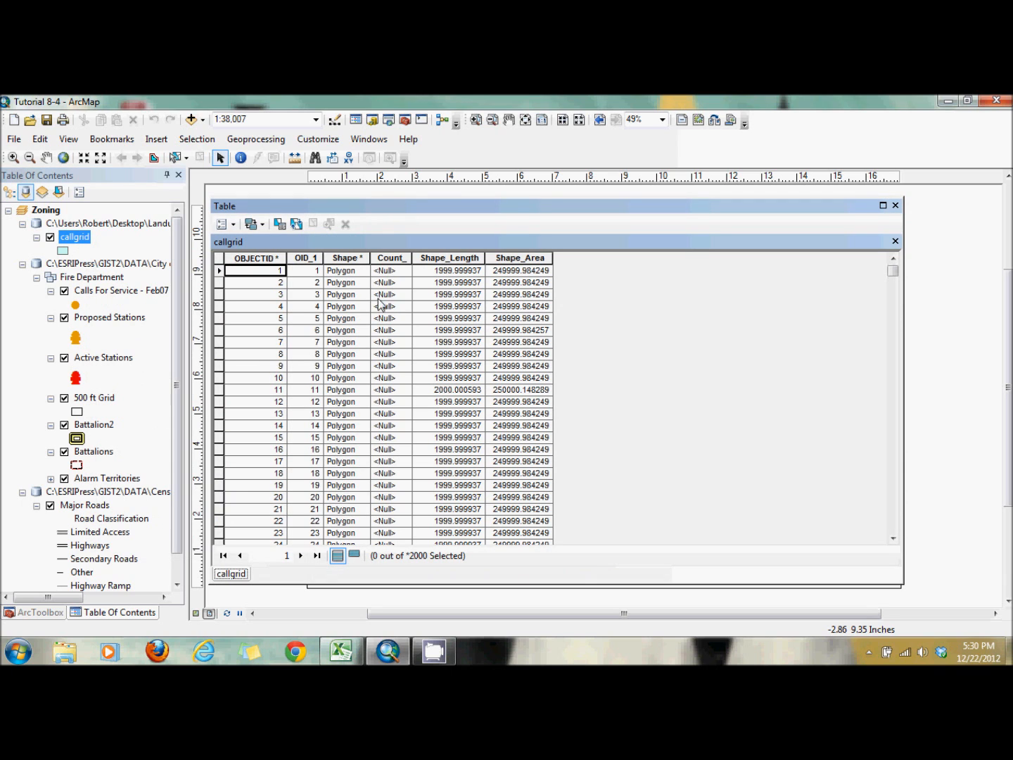
mouse_move(892, 270)
left_mouse_down()
mouse_move(928, 542)
mouse_move(909, 502)
mouse_move(913, 430)
mouse_move(893, 409)
mouse_move(893, 419)
mouse_move(892, 296)
left_mouse_up()
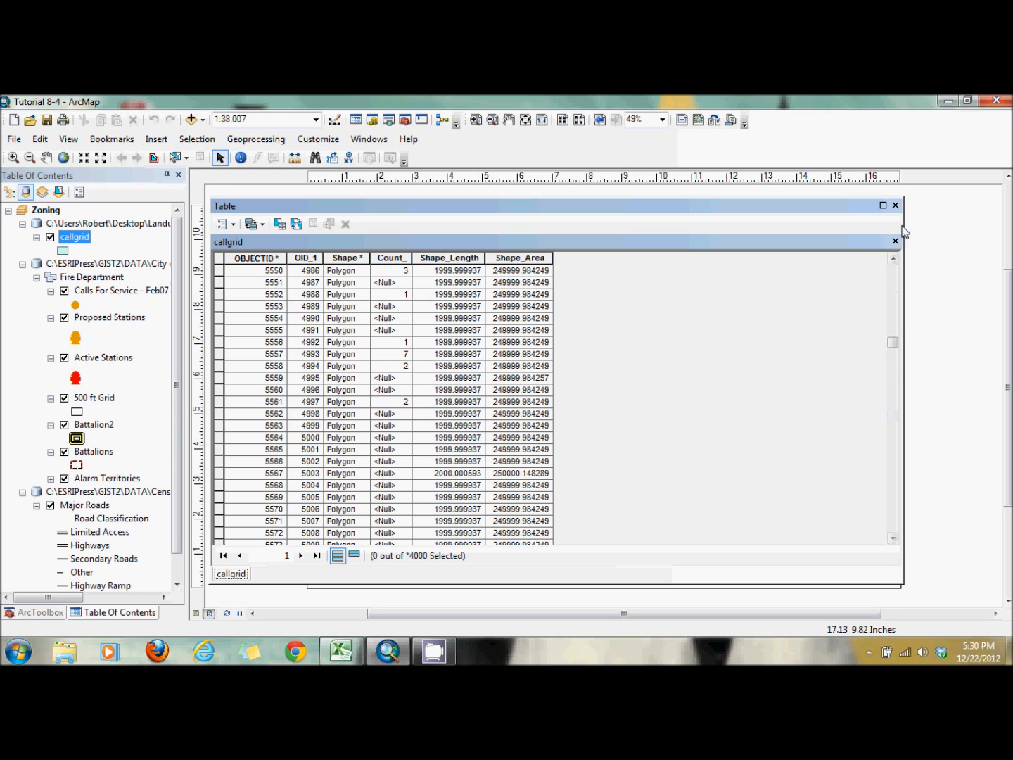
left_click(895, 204)
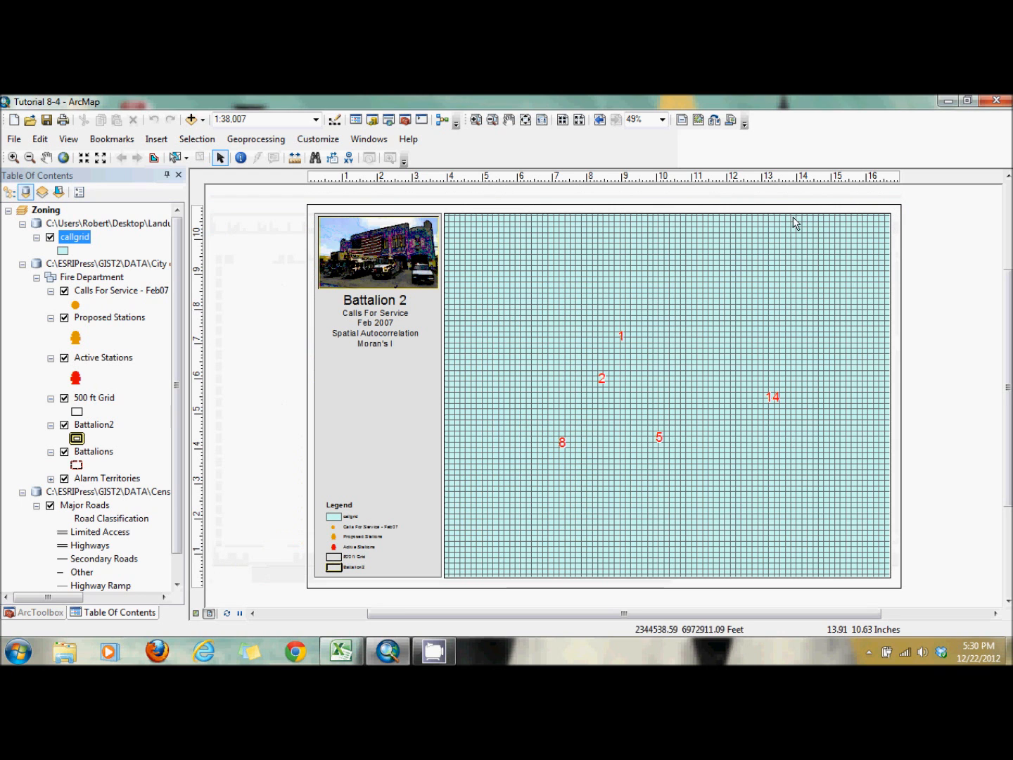
Limit the callgrid layer with the definition query [Count_] > 0 and hide the 500 ft Grid layer.
right_click(78, 243)
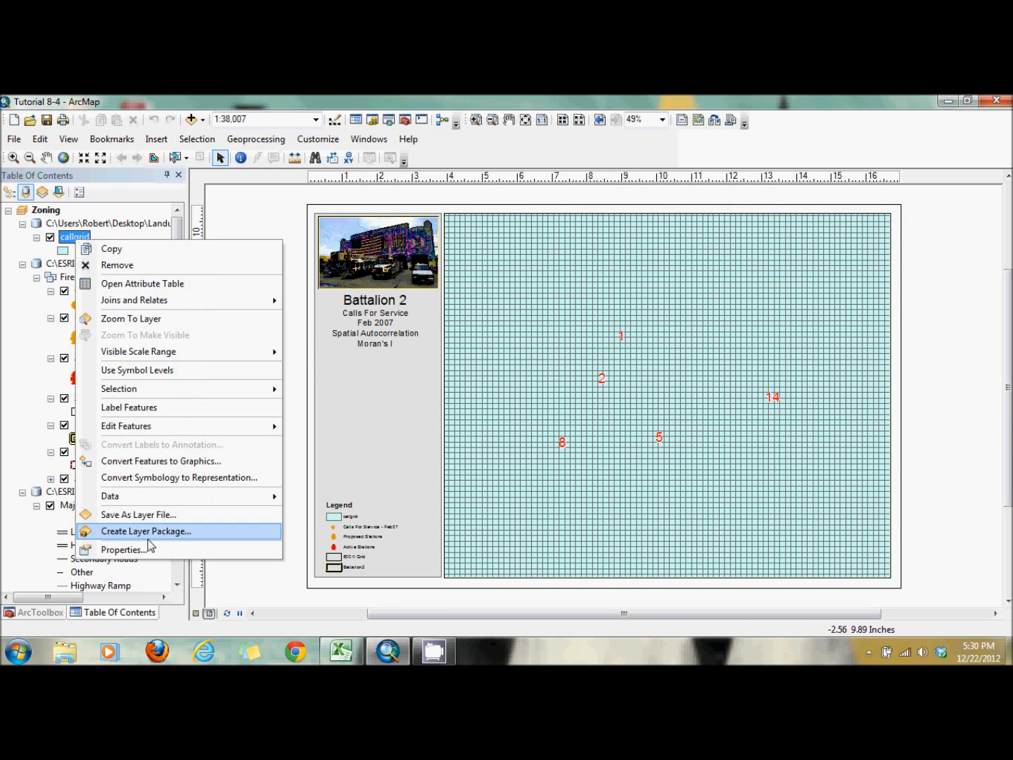
left_click(139, 547)
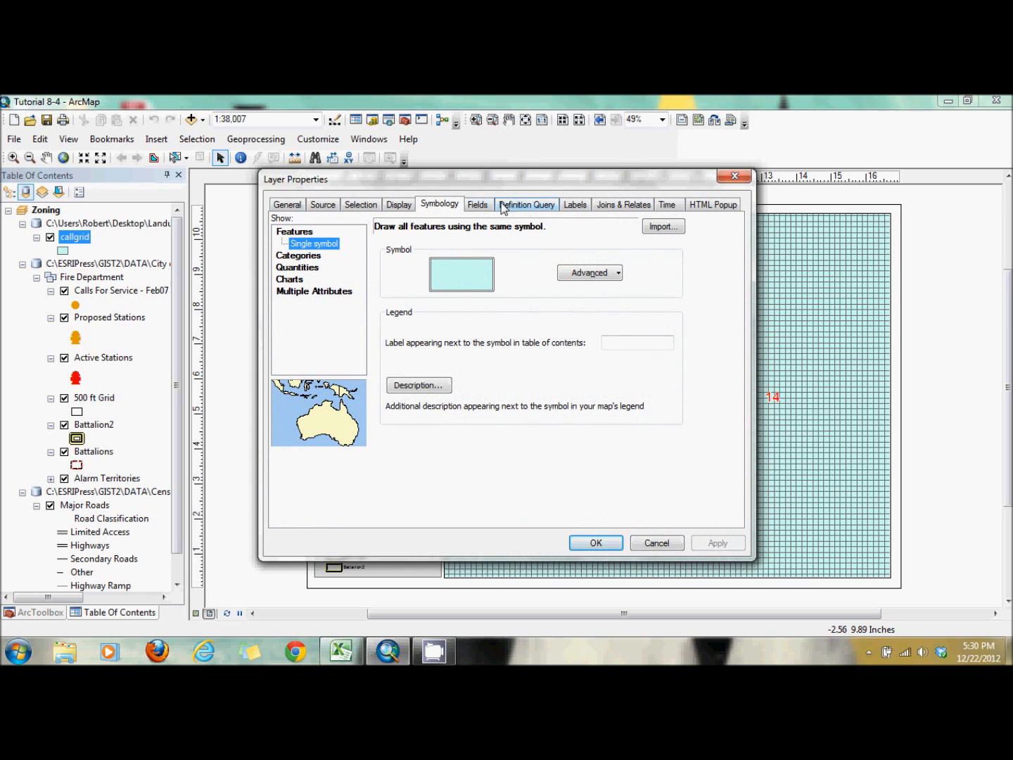
left_click(522, 210)
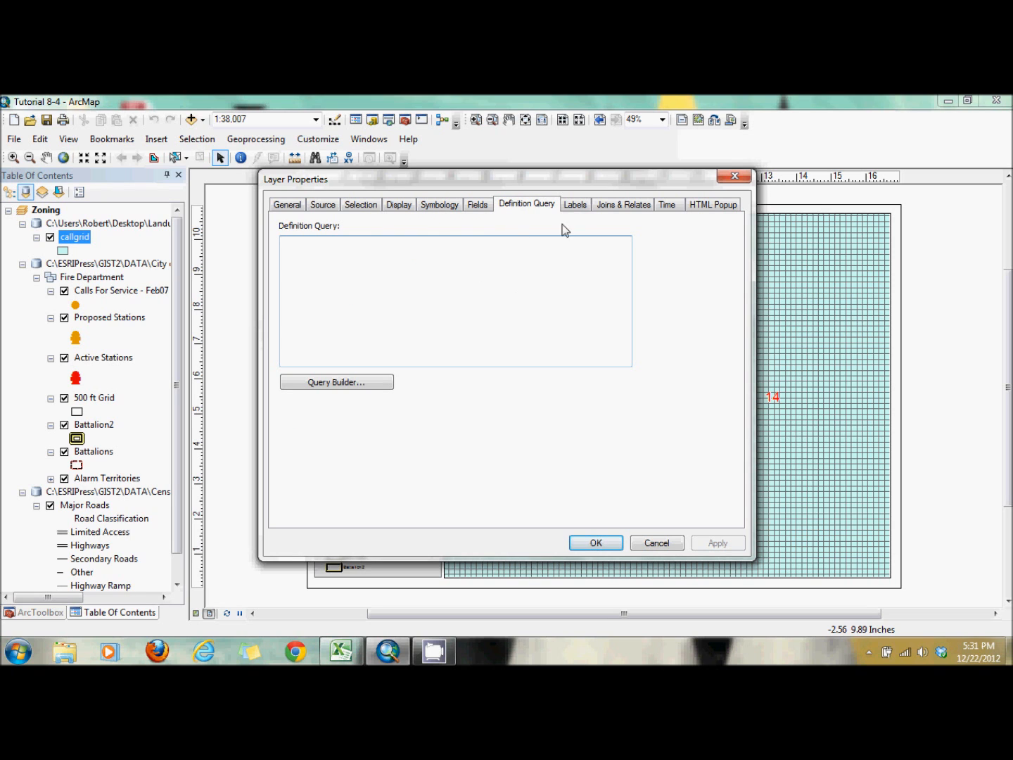
left_click(363, 384)
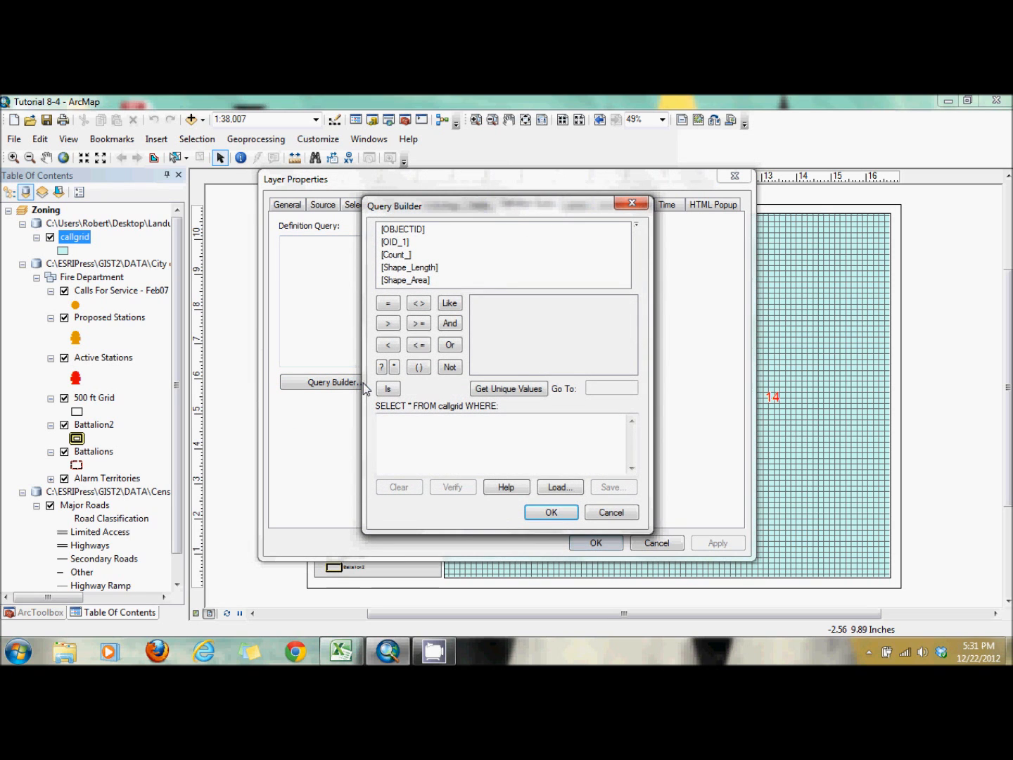
double_click(397, 255)
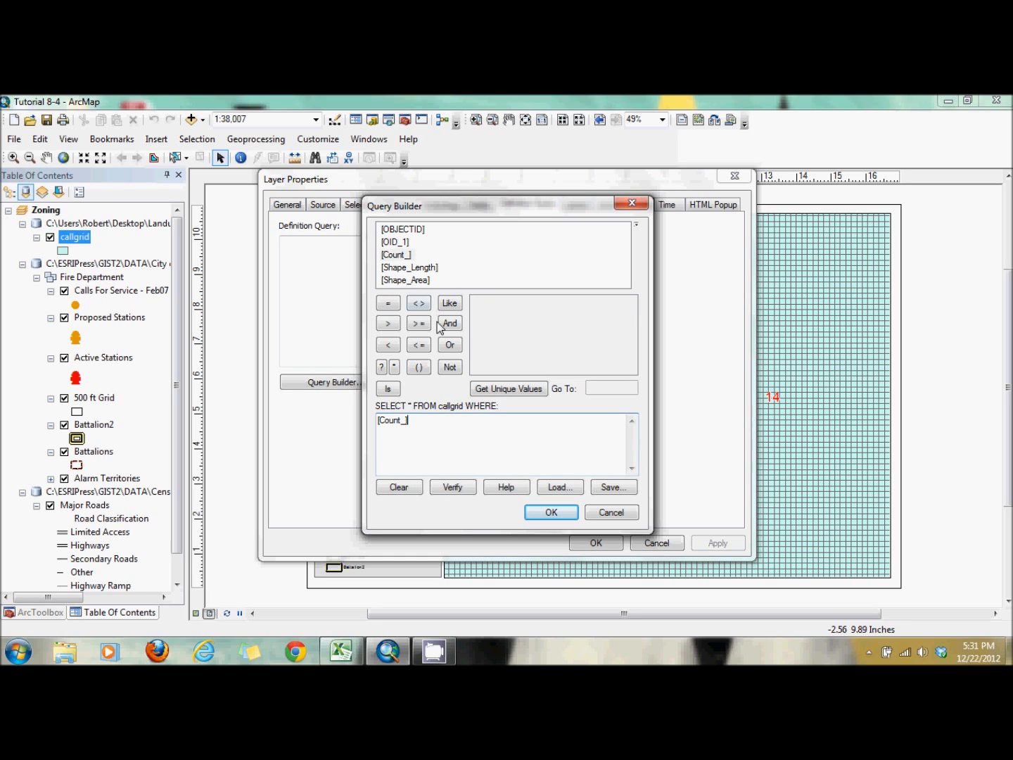
left_click(389, 325)
type("0")
left_click(544, 513)
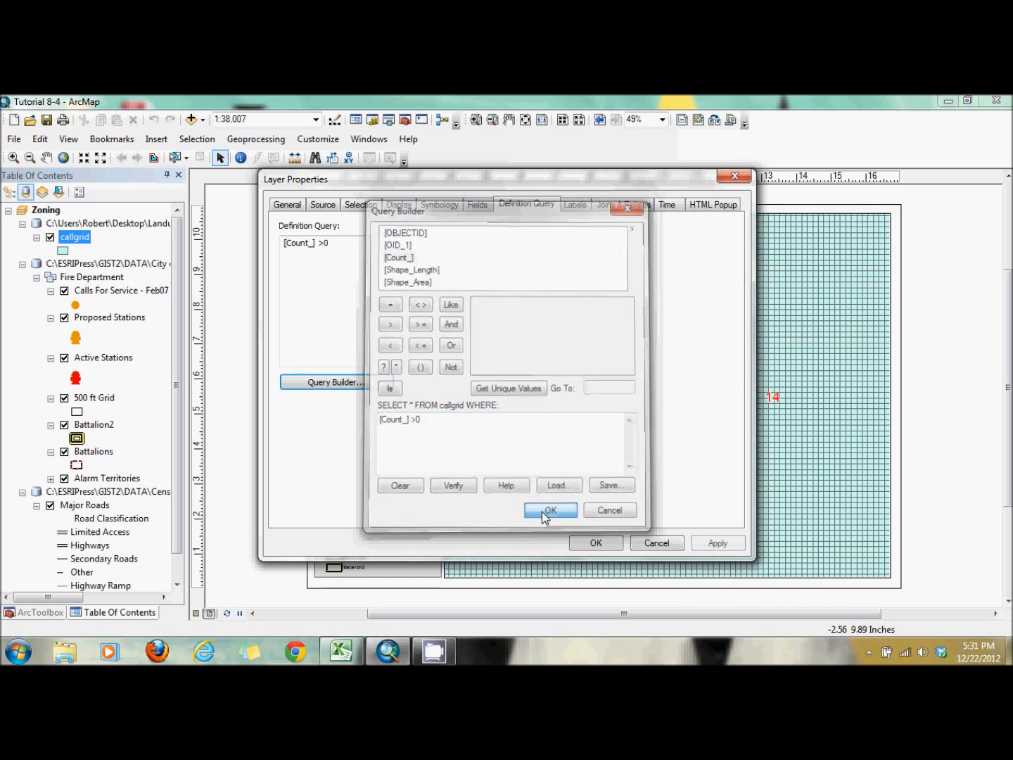
left_click(597, 543)
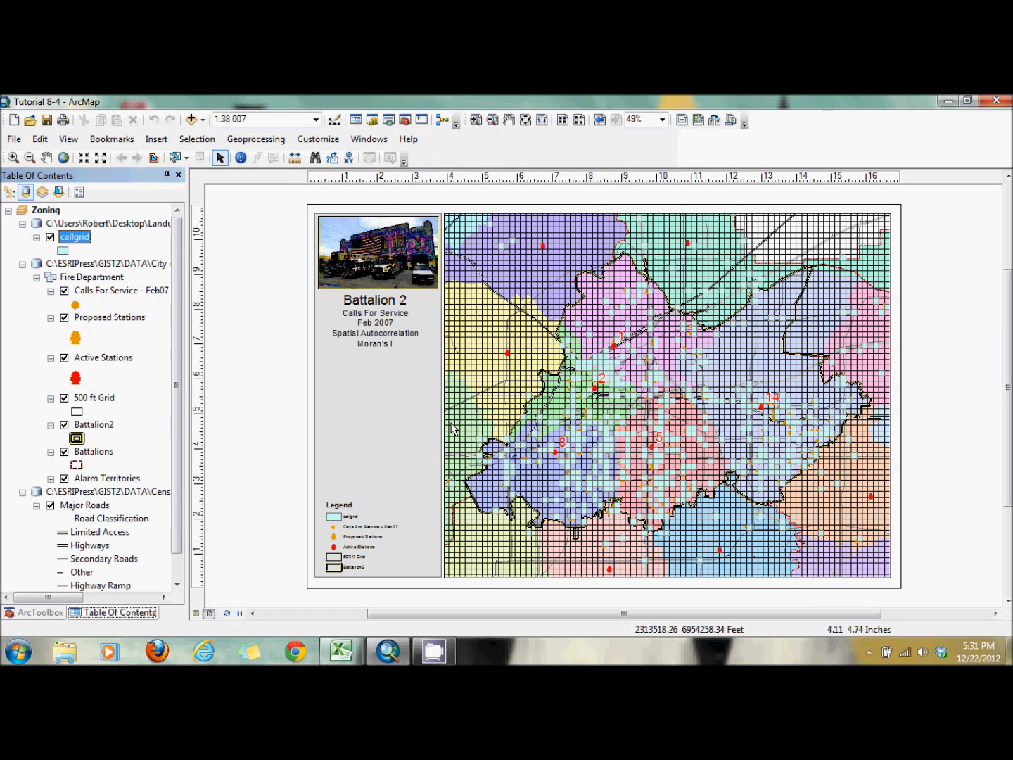
left_click(64, 398)
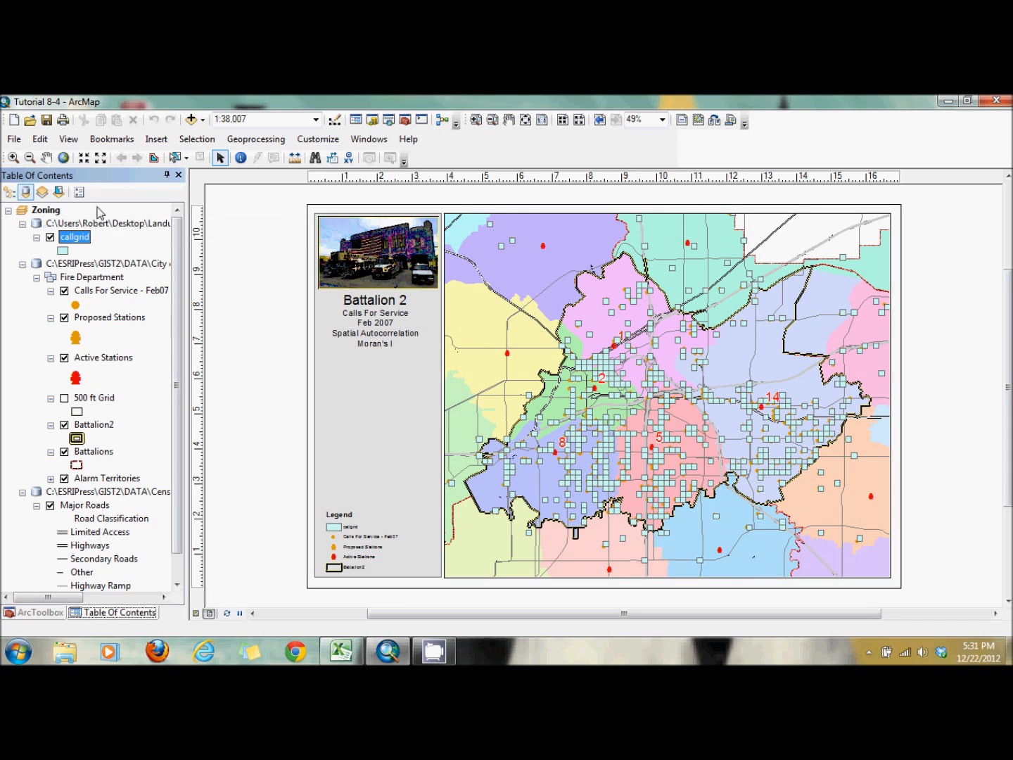
Change the callgrid fill color to orange and hide the Calls For Service - Feb07 layer.
left_click(62, 250)
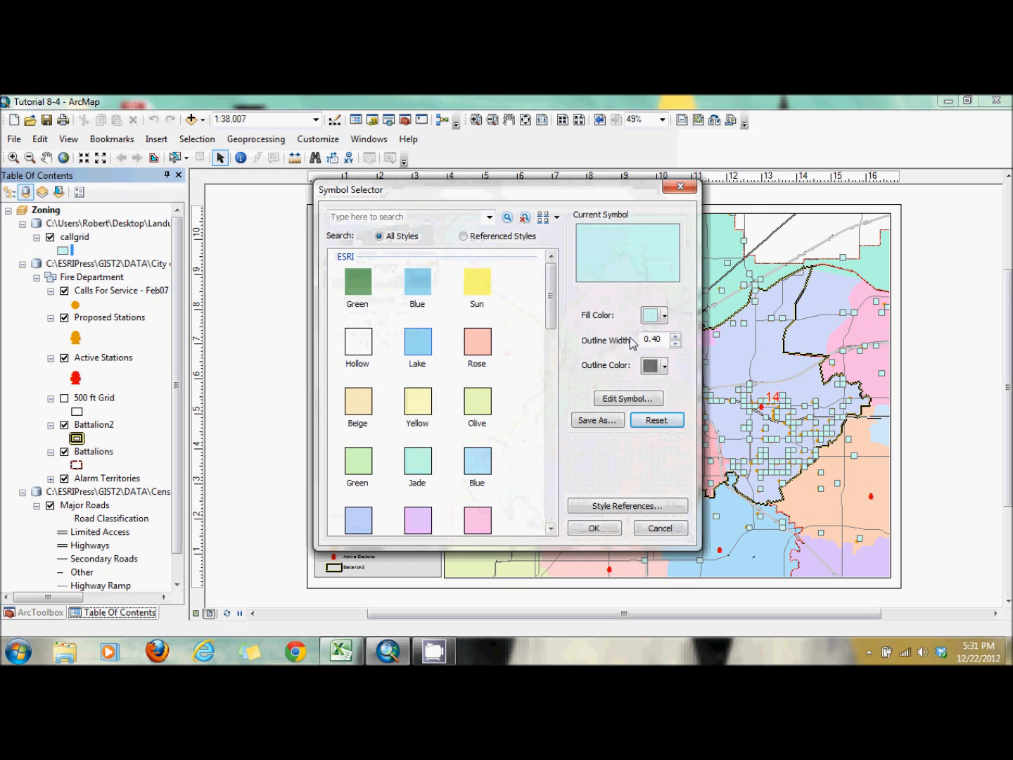
left_click(664, 315)
left_click(687, 383)
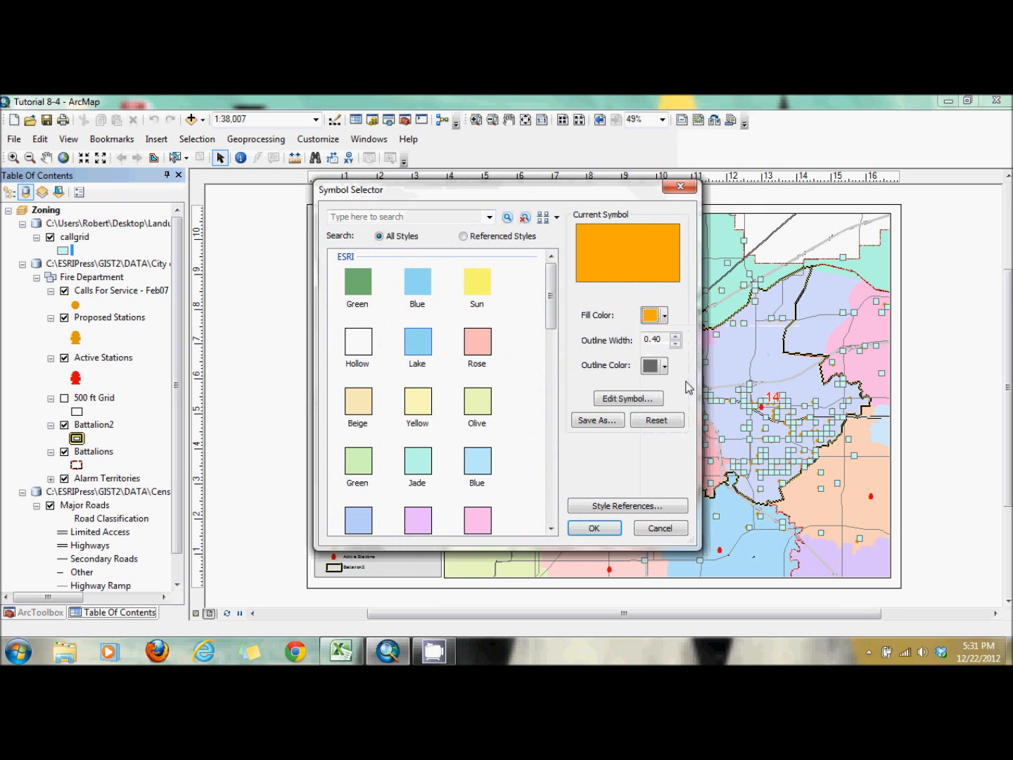
left_click(591, 528)
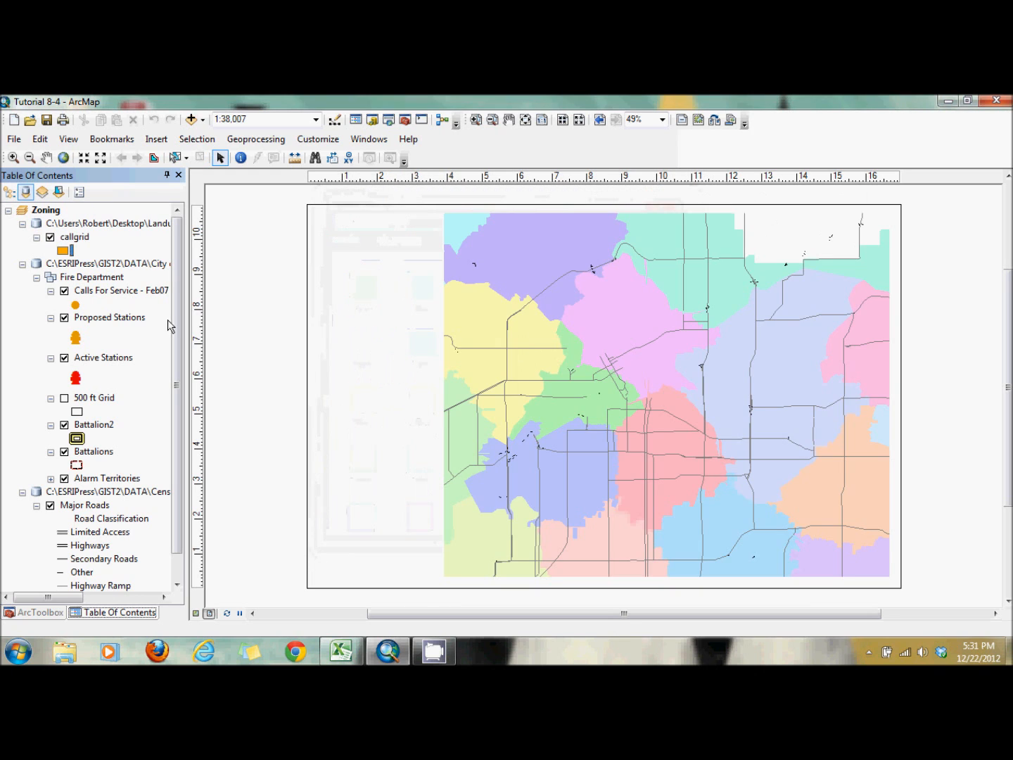
left_click(66, 292)
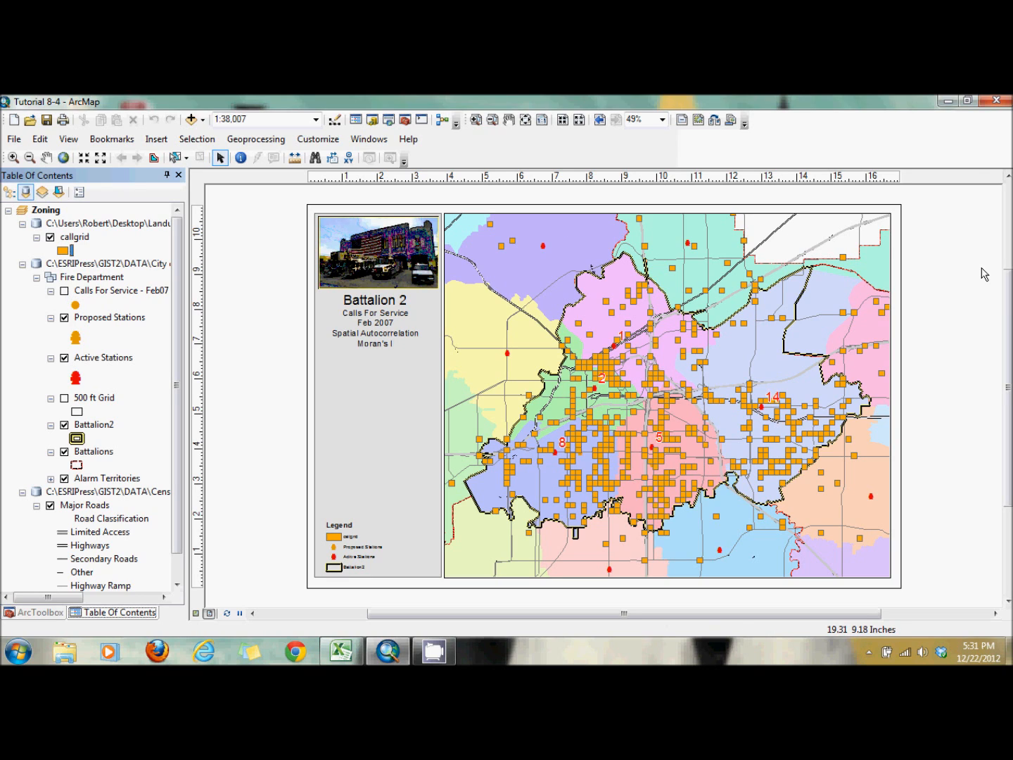
Open the Spatial Autocorrelation (Morans I) tool from the Analyzing Patterns toolset of Spatial Statistics Tools.
left_click(34, 612)
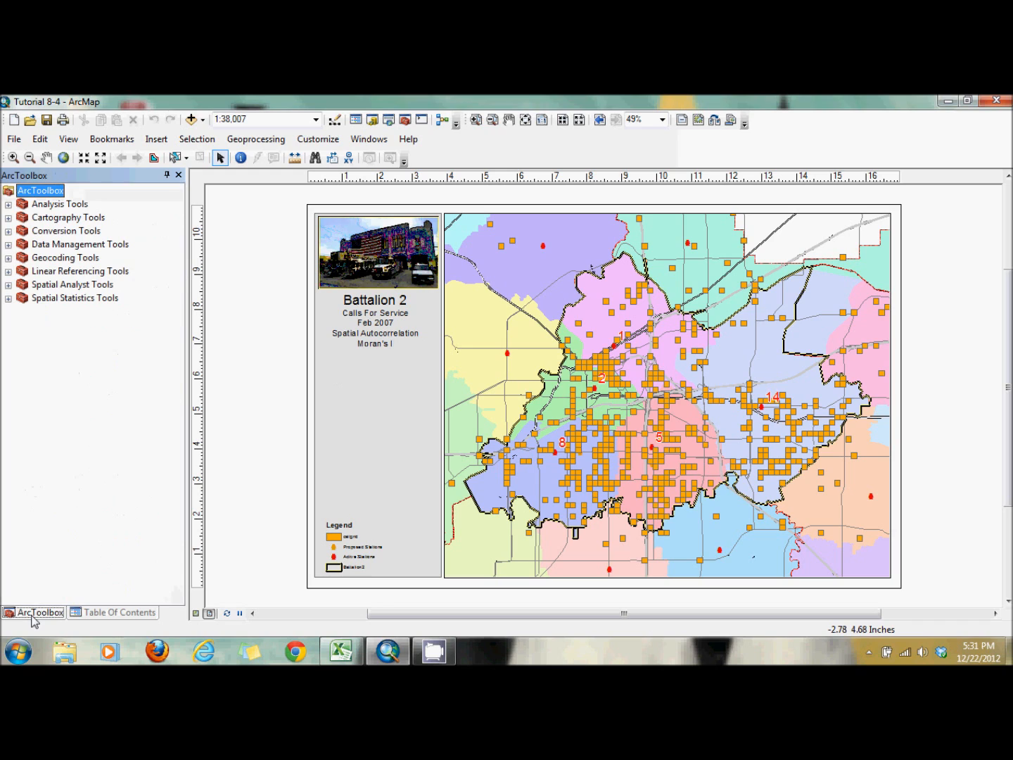
left_click(7, 299)
left_click(23, 311)
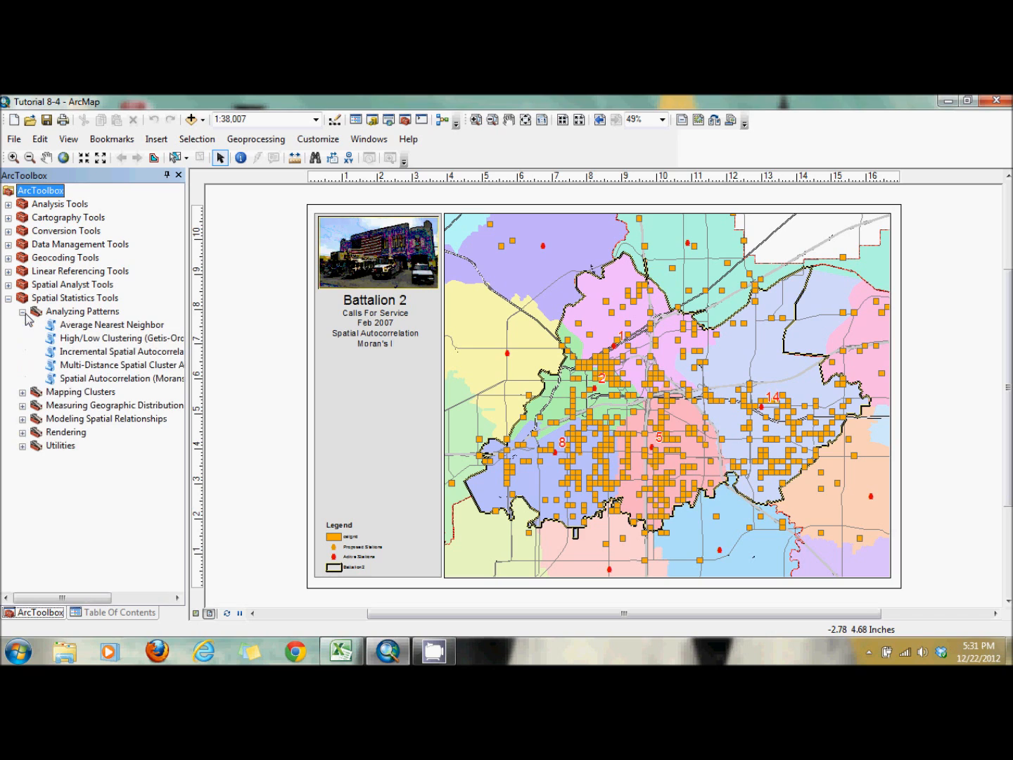
left_click(103, 383)
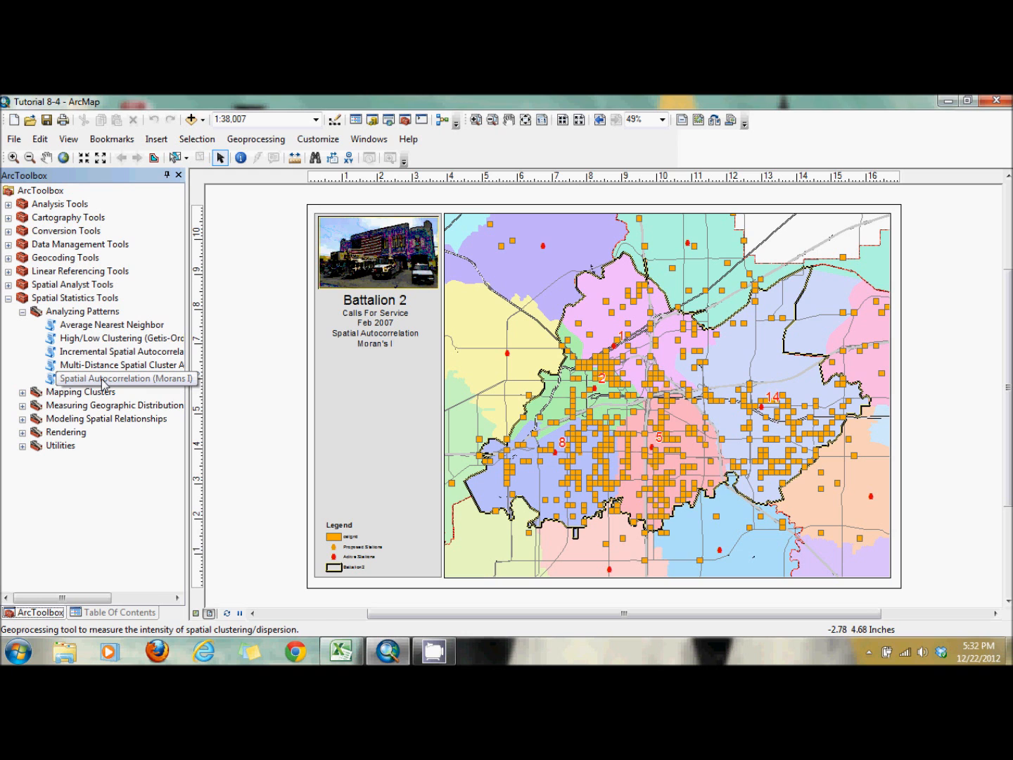
double_click(102, 380)
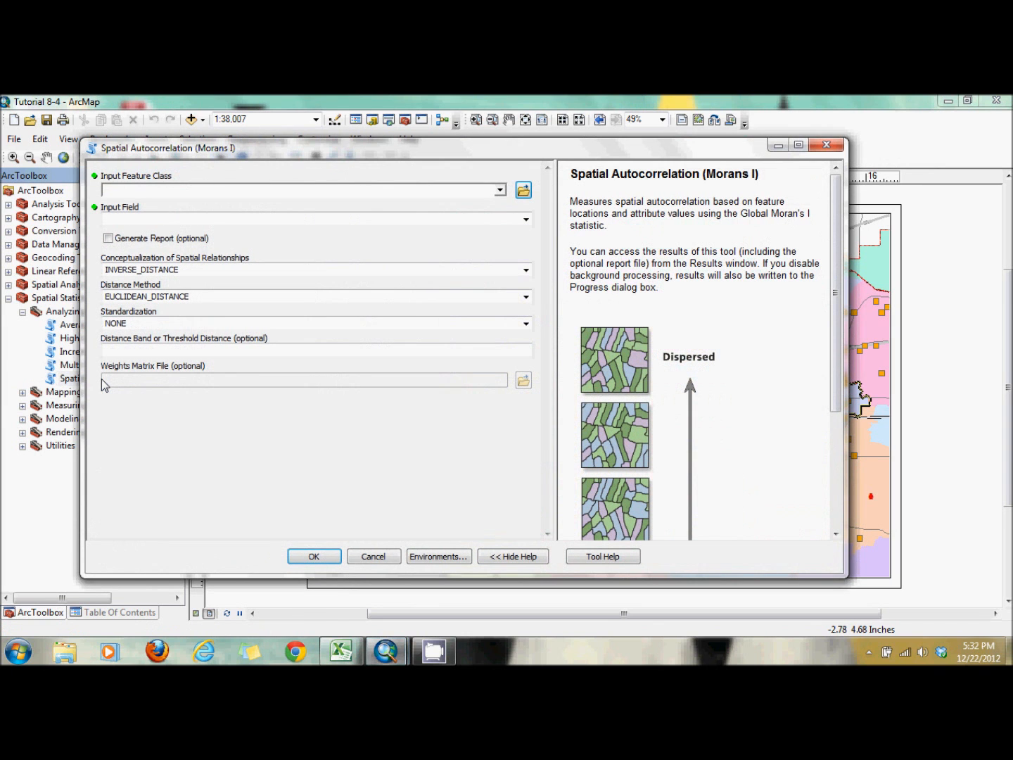
Configure the tool with input callgrid, field Count_, report generation enabled and ZONE_OF_INDIFFERENCE as the spatial relationship.
left_click(500, 190)
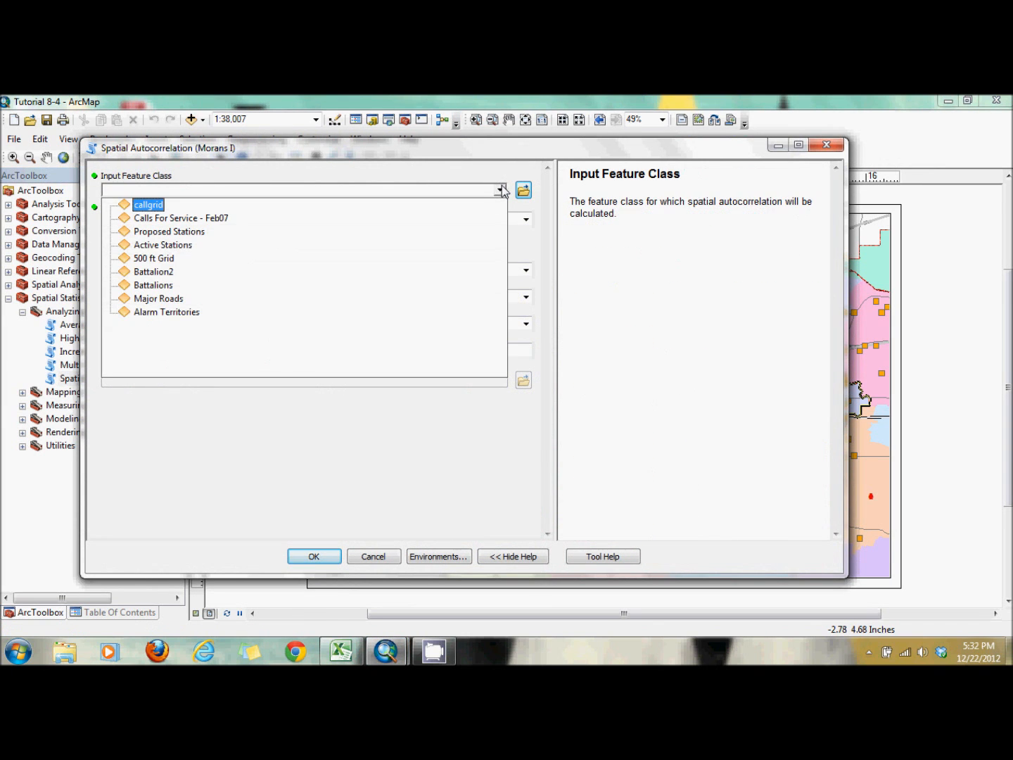
left_click(451, 204)
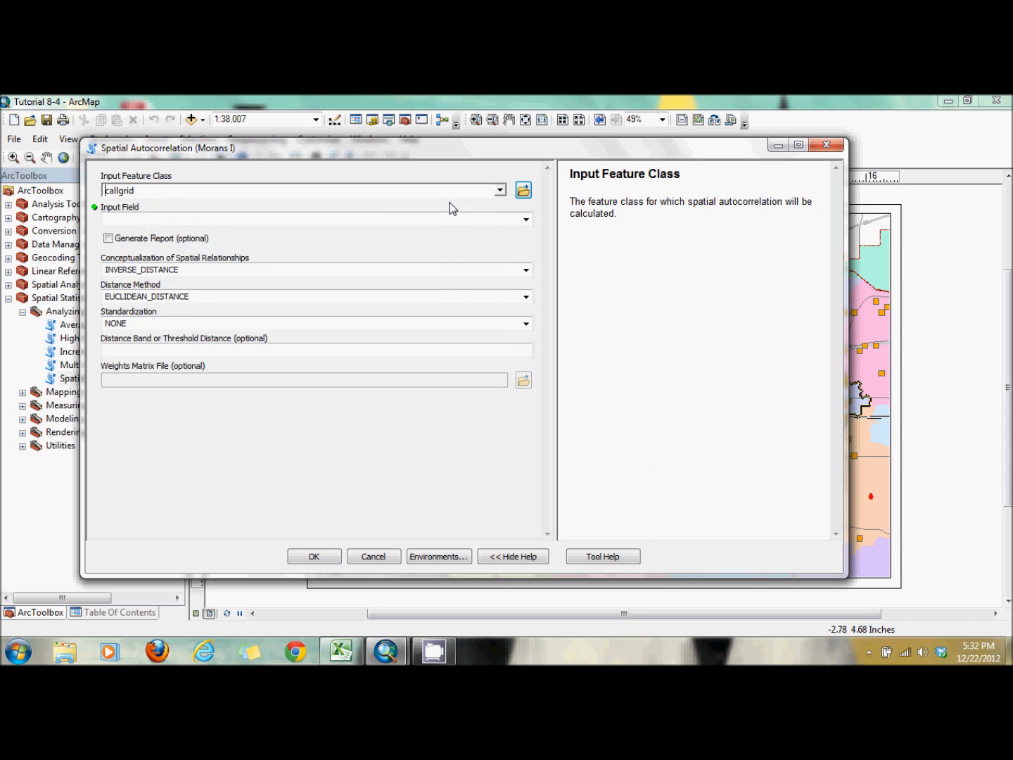
left_click(526, 219)
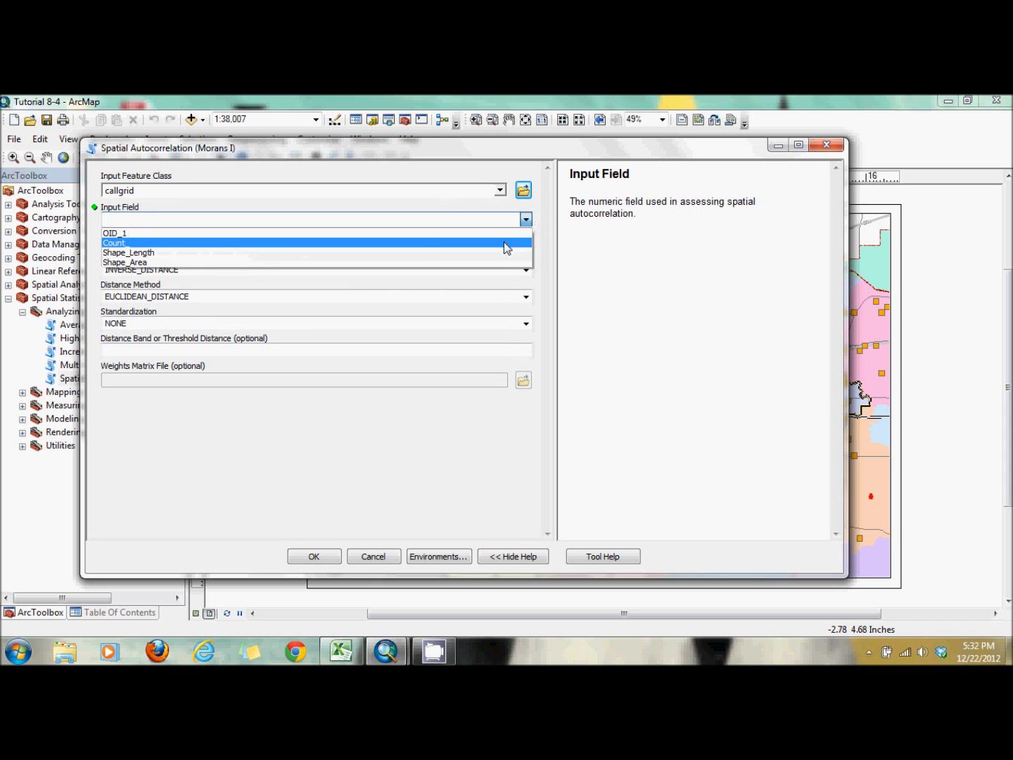
left_click(505, 243)
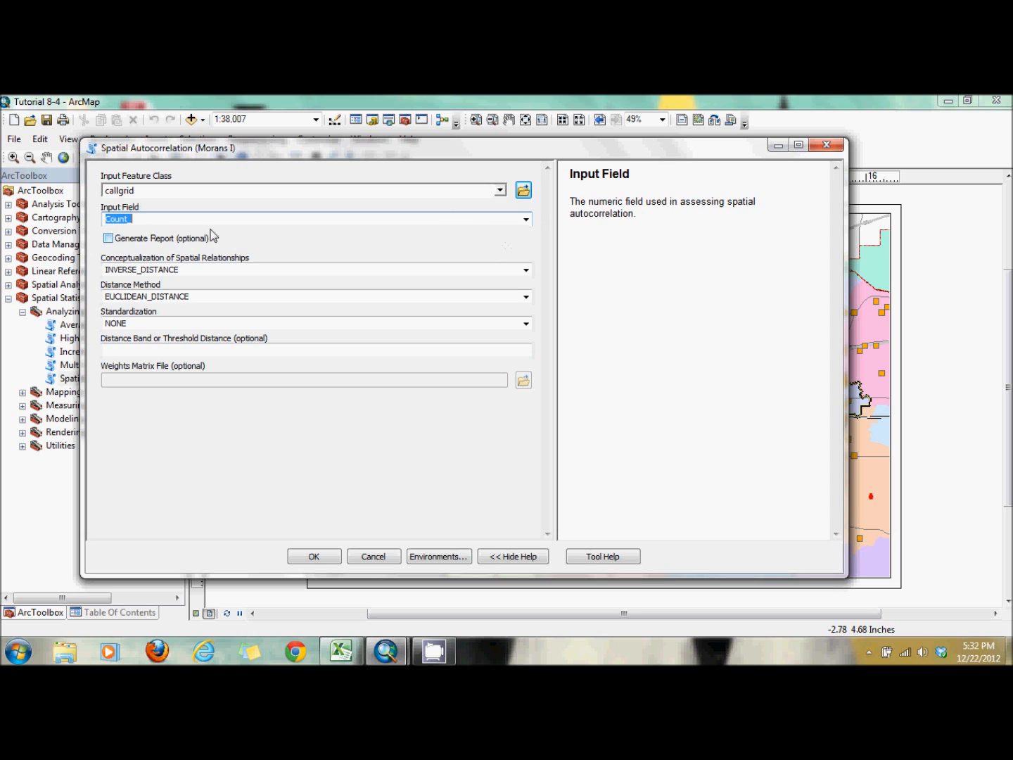
left_click(128, 240)
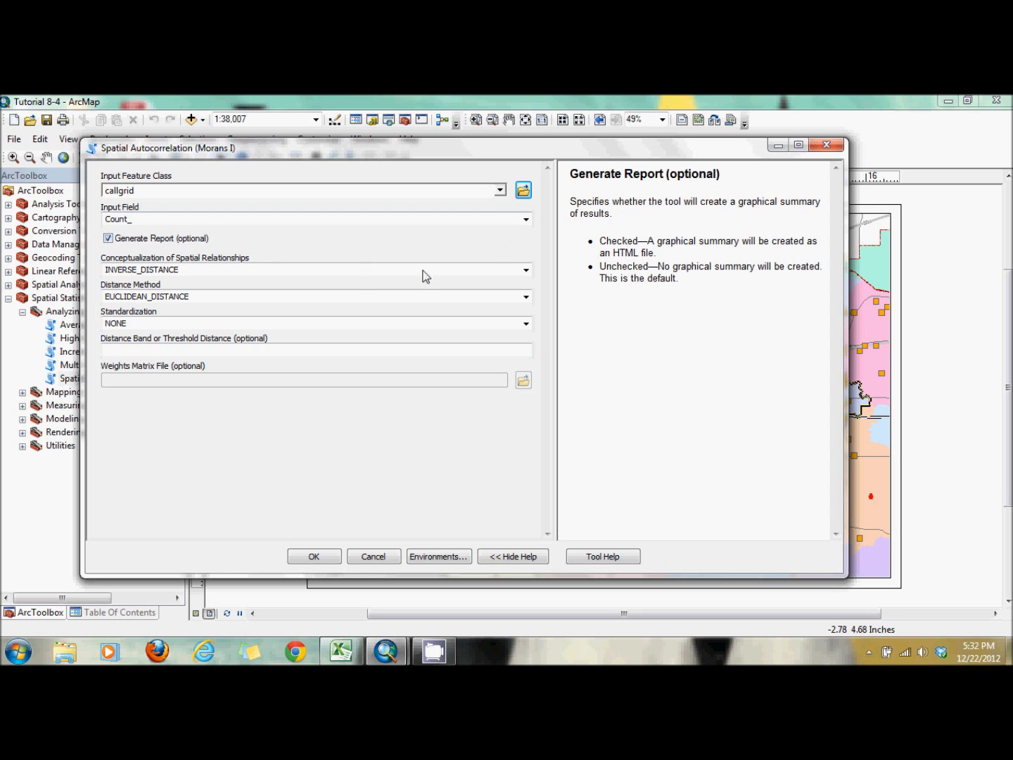
left_click(526, 269)
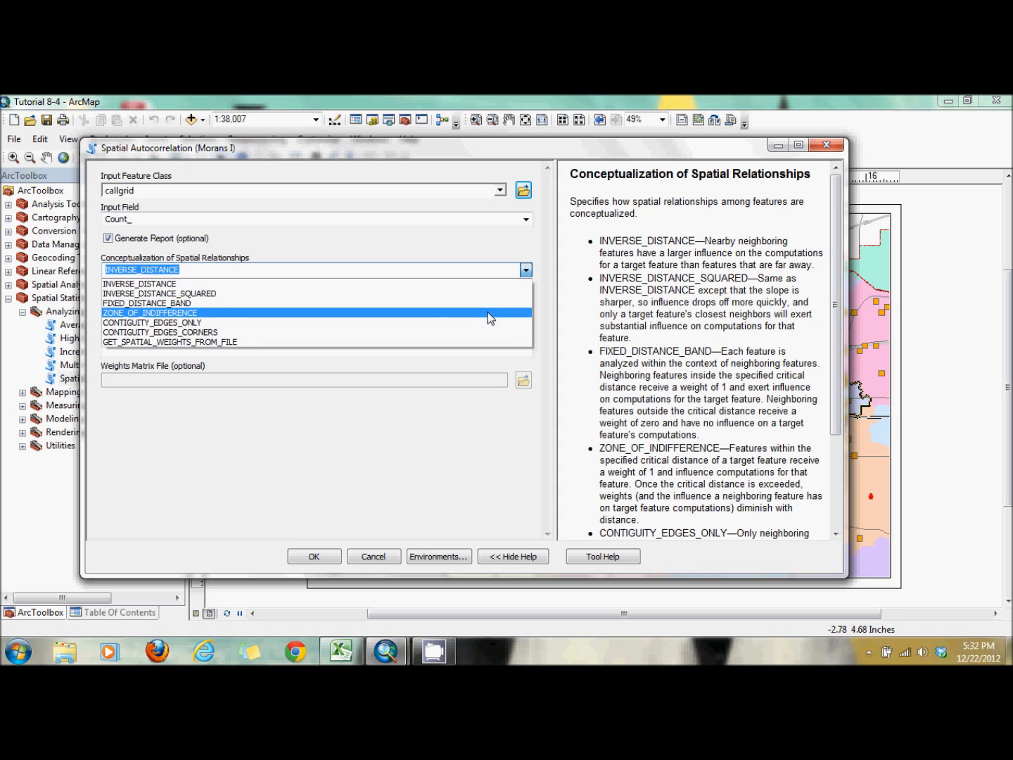
left_click(490, 314)
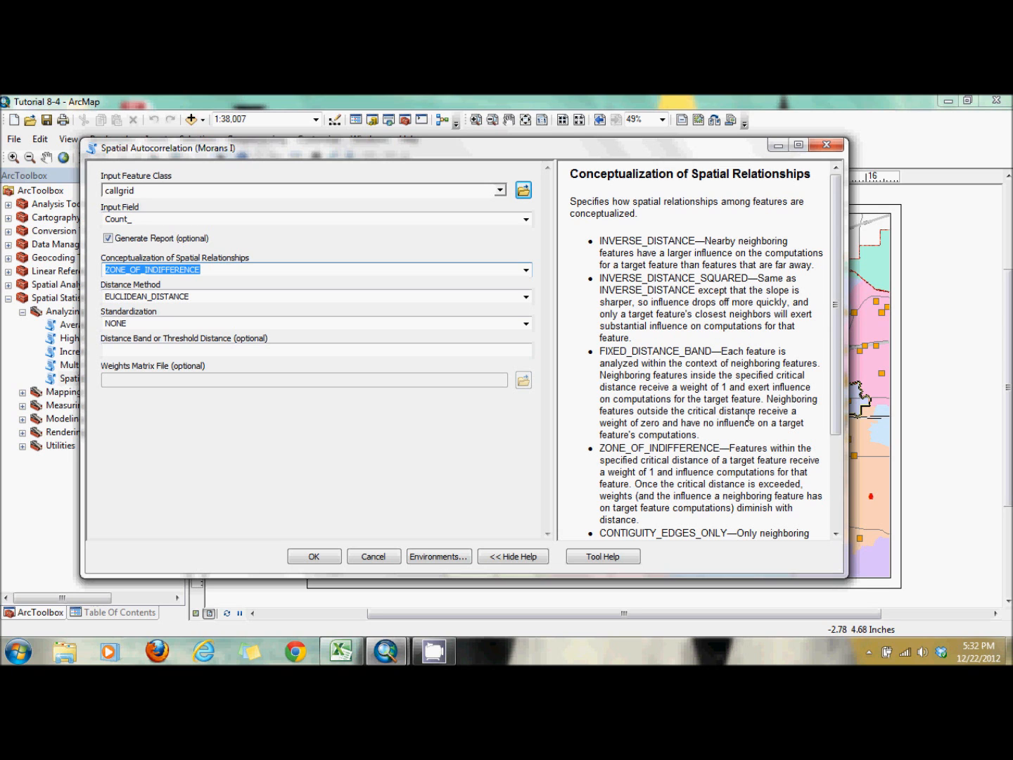
Set the distance band or threshold distance to 1000 and run the Spatial Autocorrelation tool.
left_click_drag(834, 332, 839, 421)
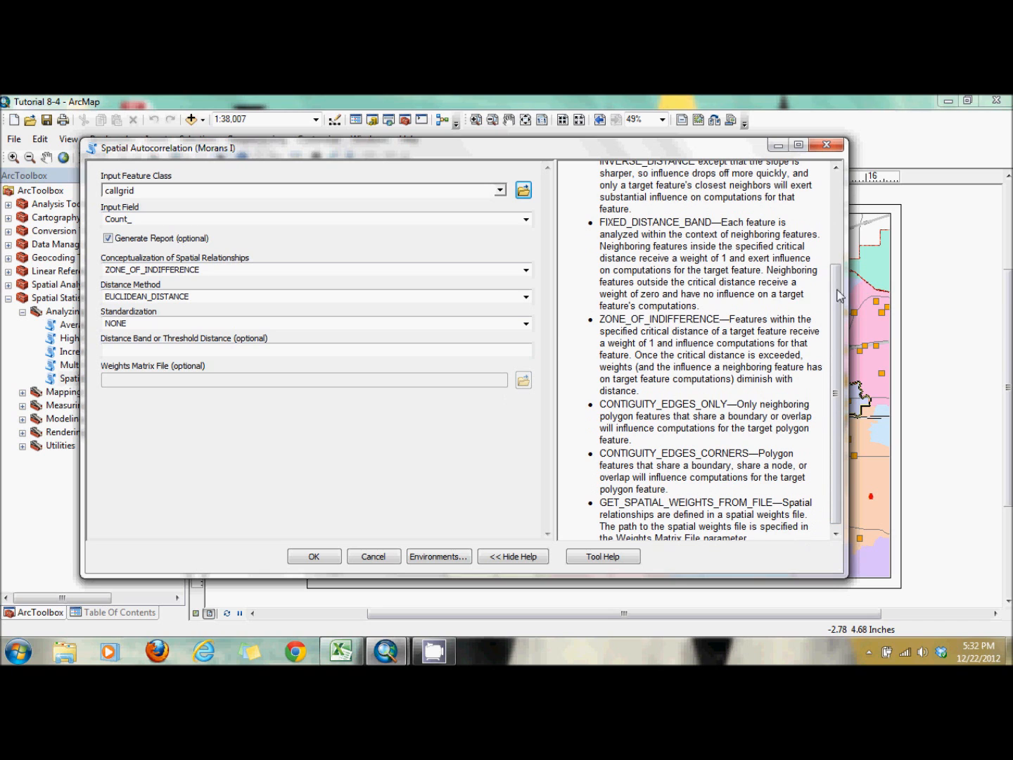
left_click(516, 563)
left_click(510, 563)
left_click(491, 350)
type("100")
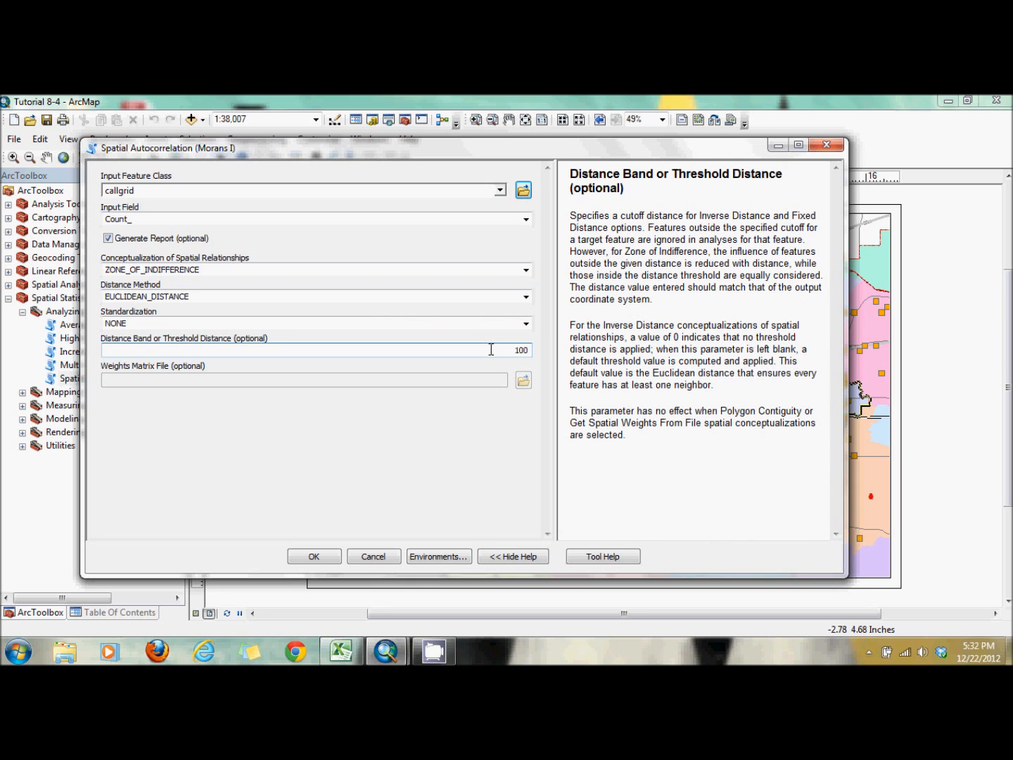
type("0")
key("Return")
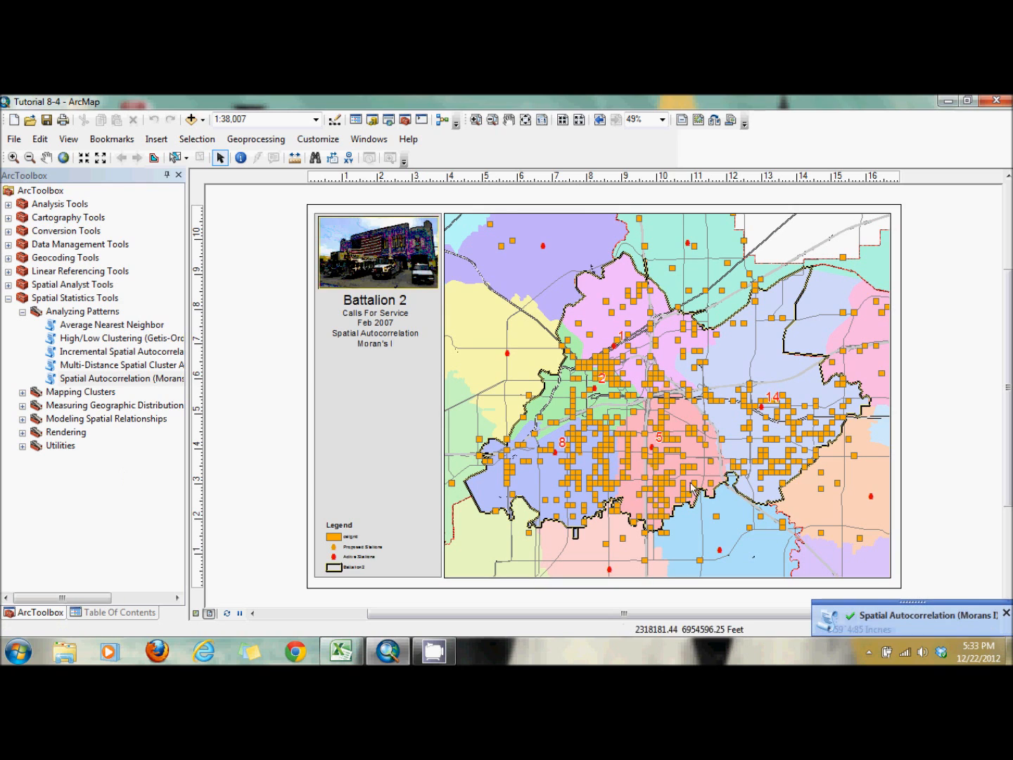
Expand the current session's geoprocessing results, examine the MoransI_Result.html report, and close it.
left_click(928, 616)
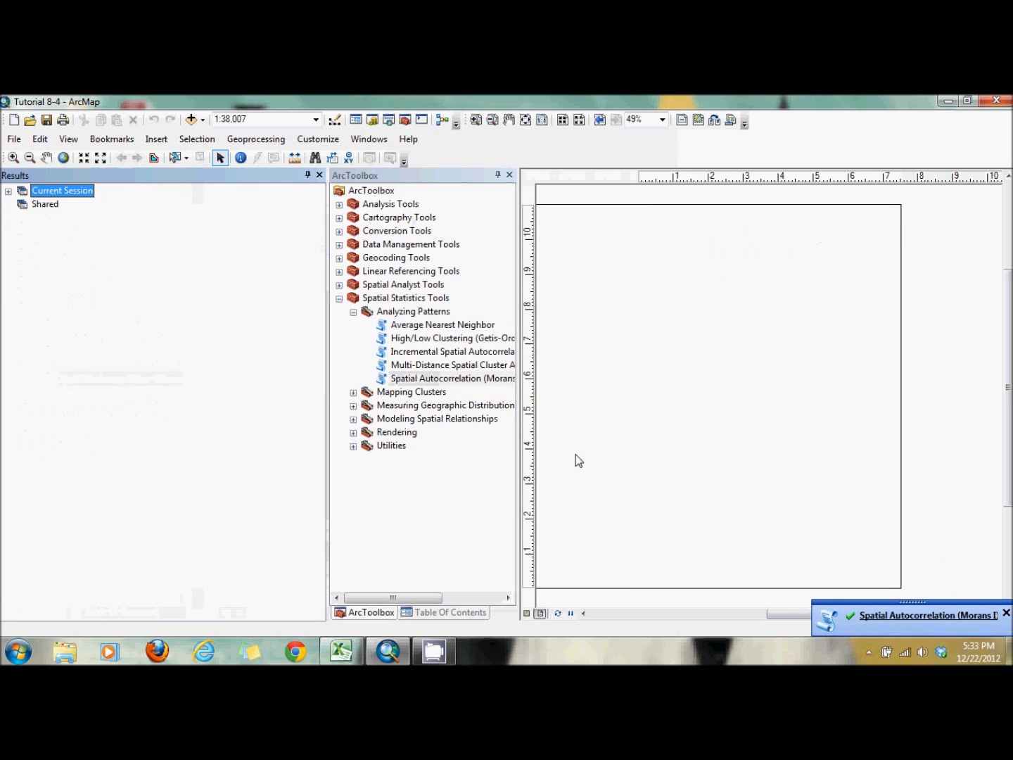
left_click(7, 191)
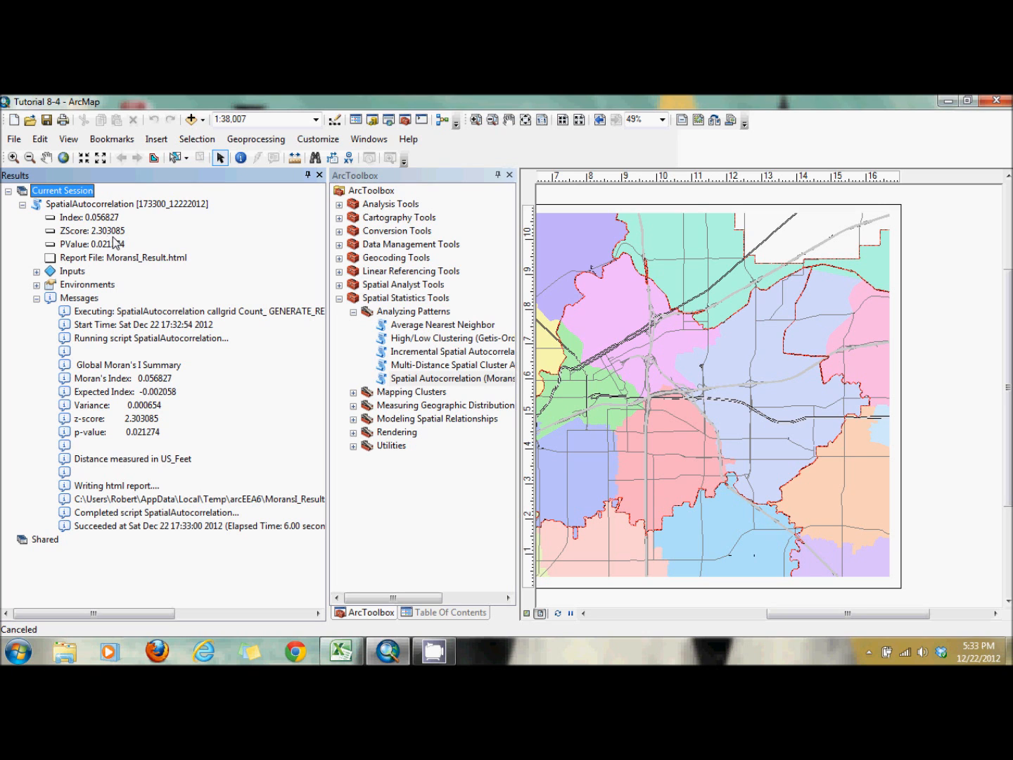
double_click(142, 258)
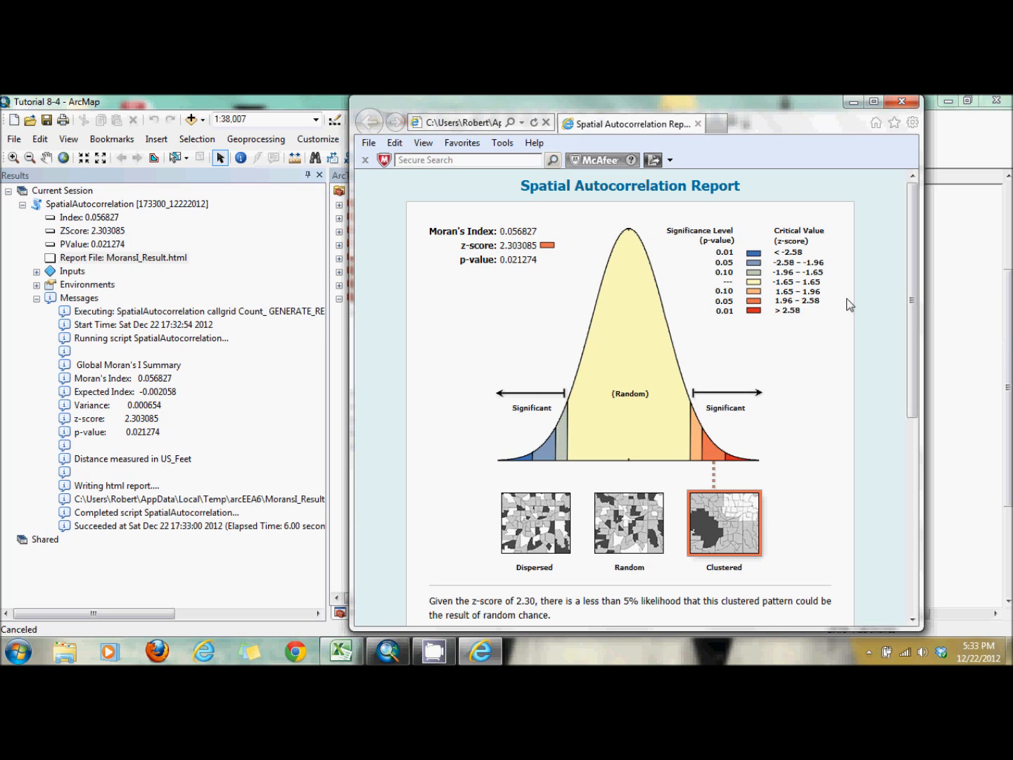
left_click(901, 102)
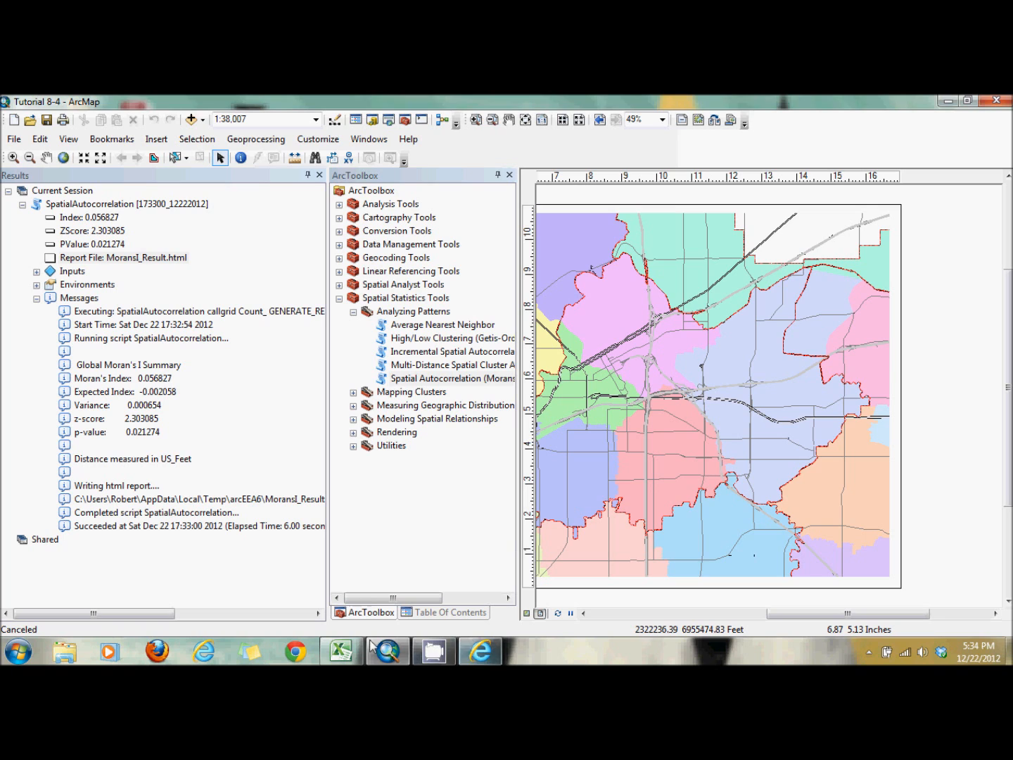
Switch to the Book1 workbook in Excel and compare the z-scores recorded for the distances, especially 1100 and 1500.
left_click(349, 654)
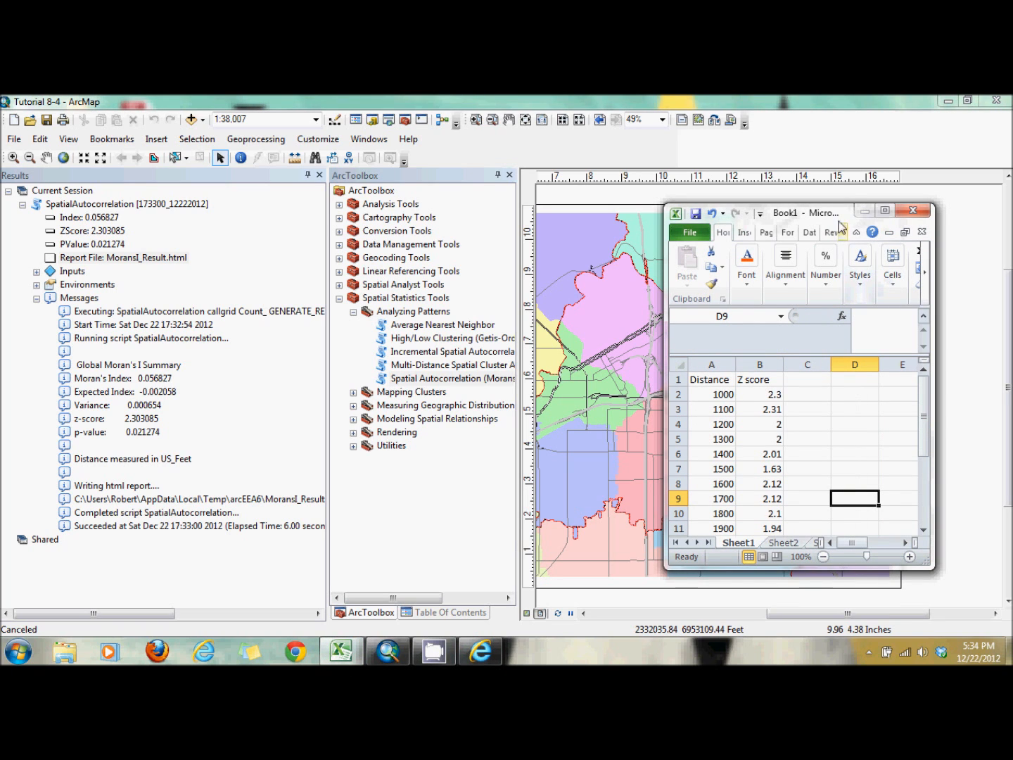
left_click_drag(830, 203, 832, 163)
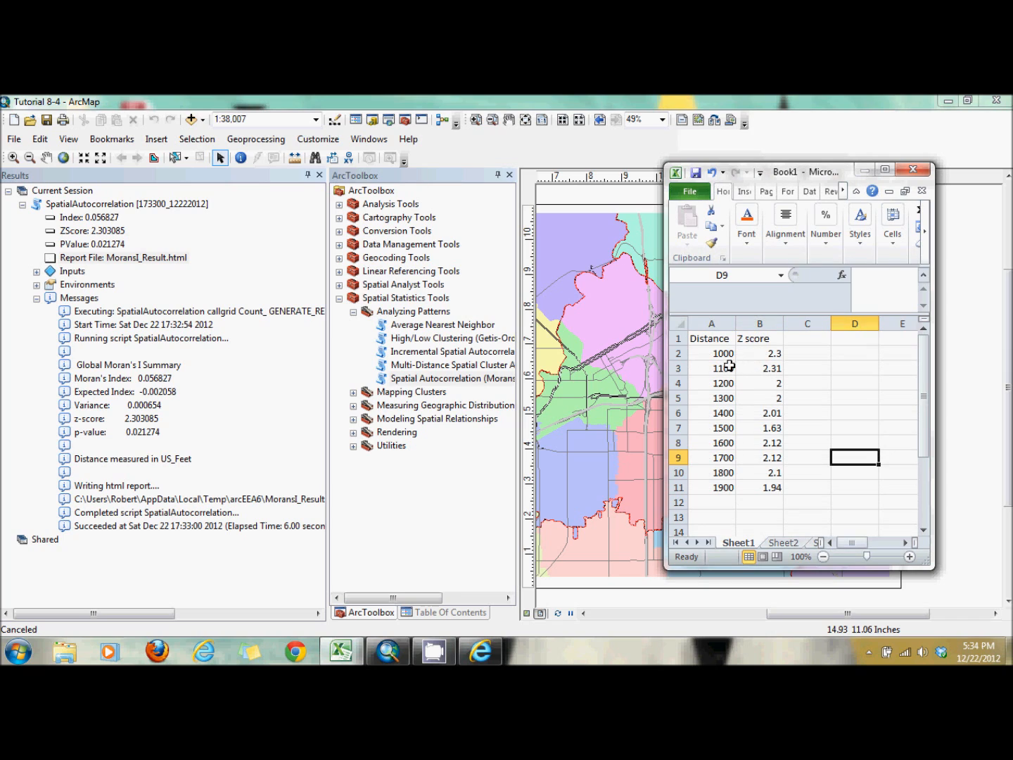
left_click(802, 354)
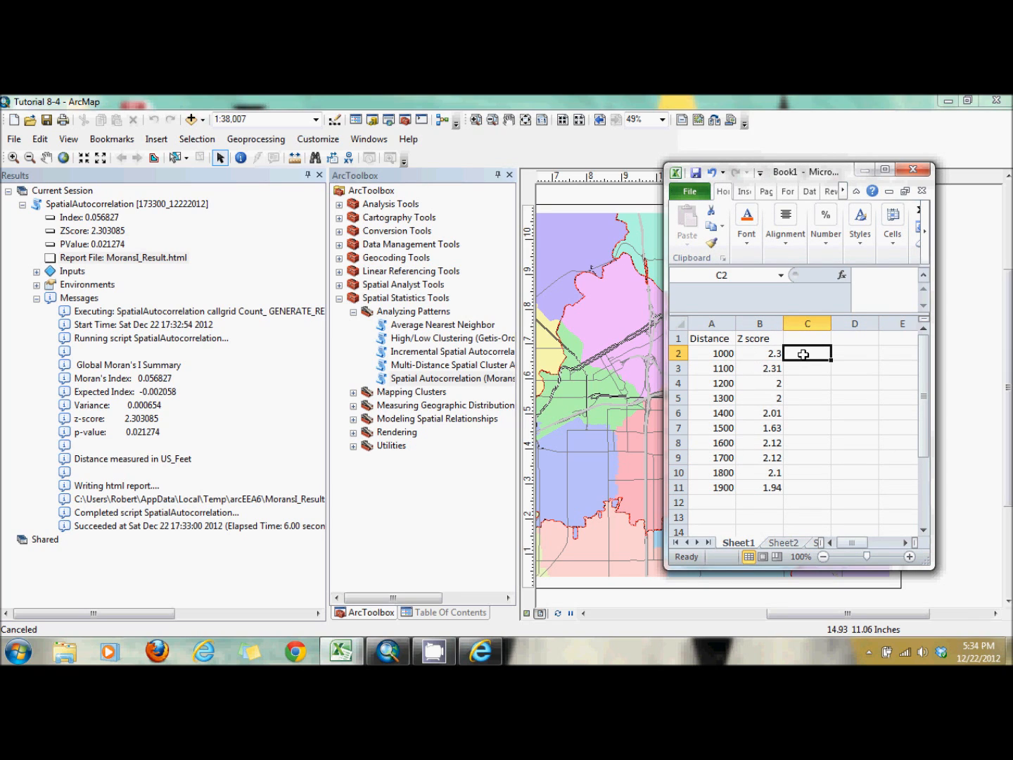
key("Down")
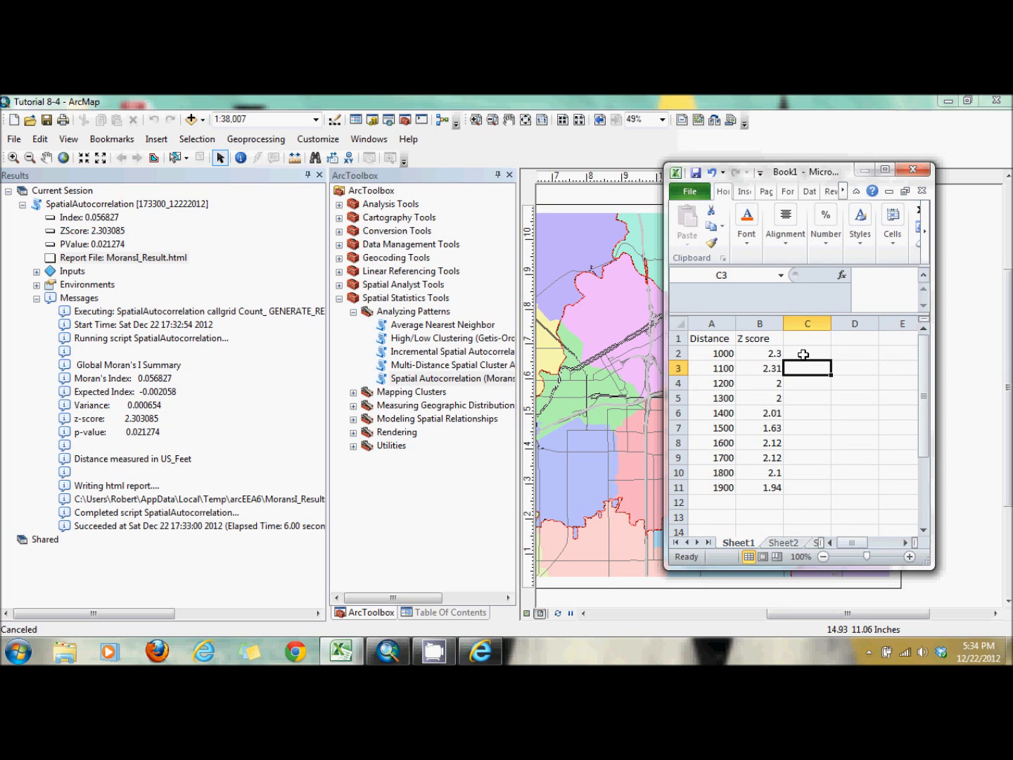
left_click(737, 368)
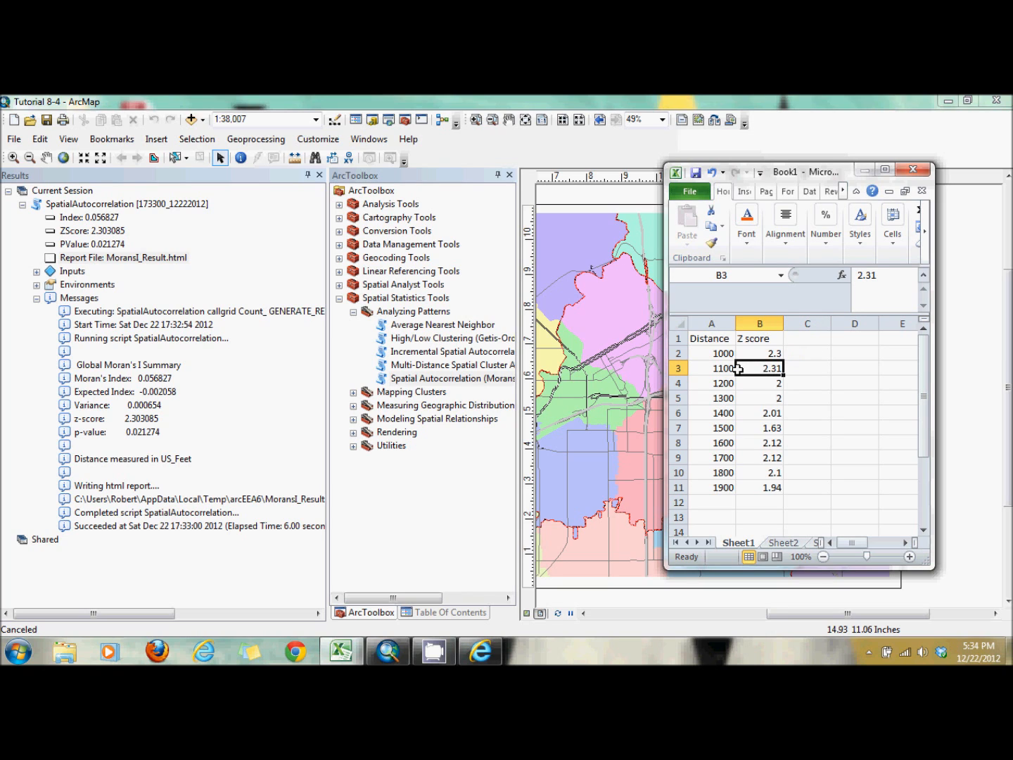
left_click(748, 431)
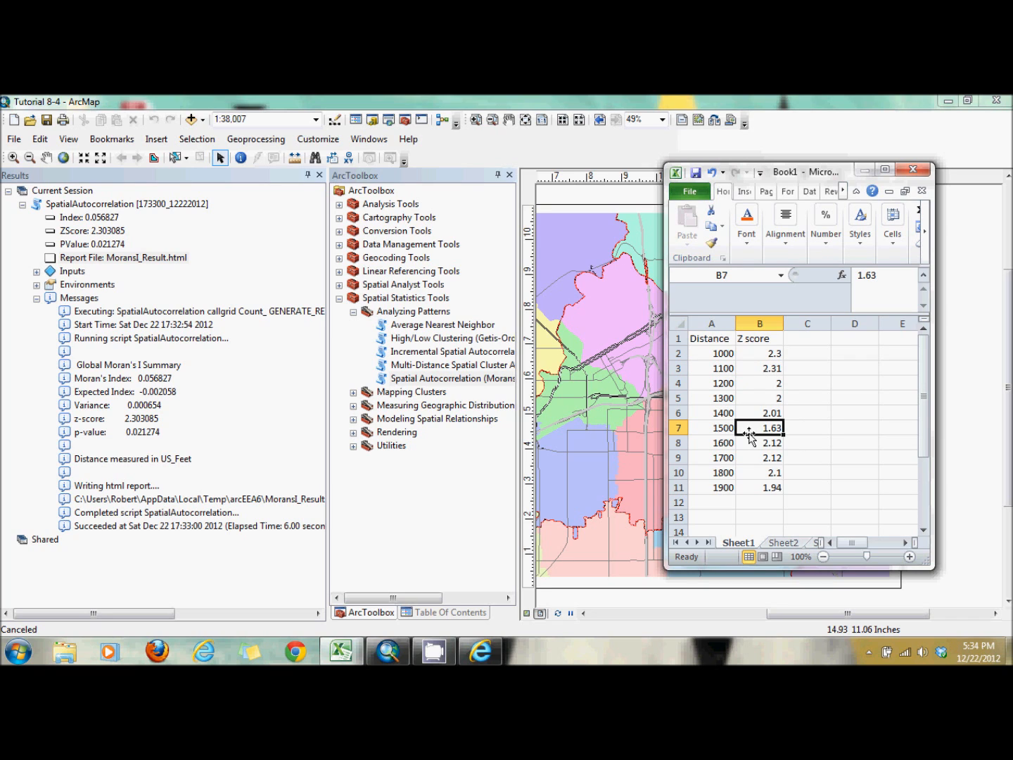
Reopen Spatial Autocorrelation (Morans I) in ArcMap with input callgrid, field Count_, report generation enabled and ZONE_OF_INDIFFERENCE as the spatial relationship.
left_click(465, 379)
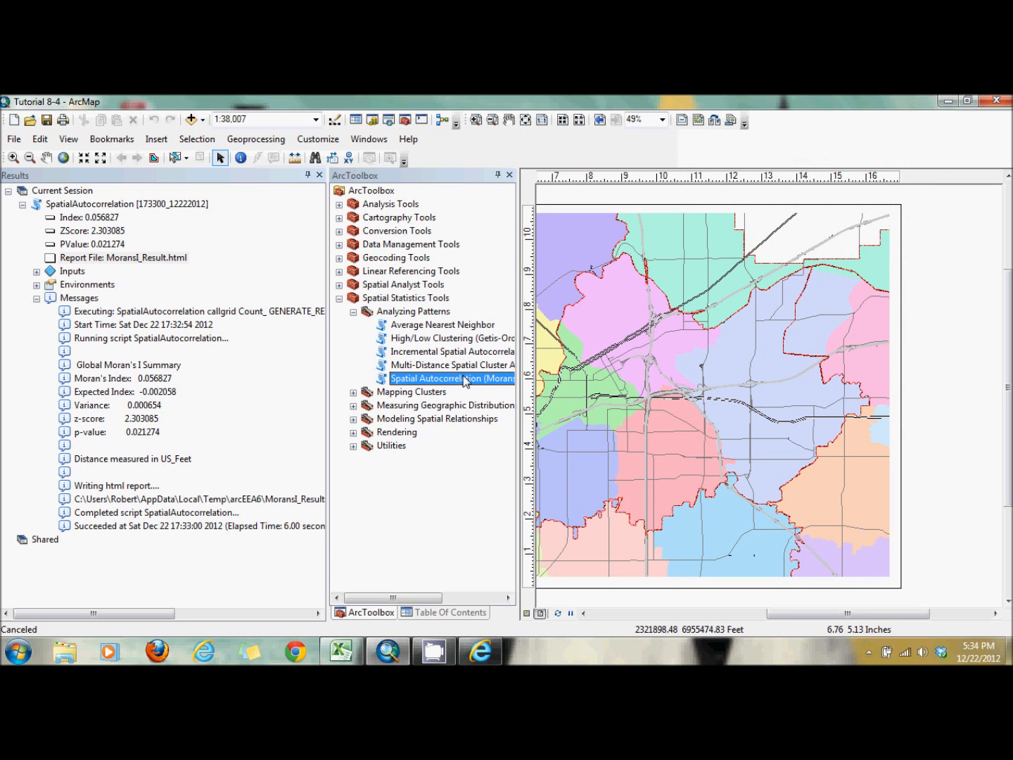
double_click(465, 378)
left_click(501, 191)
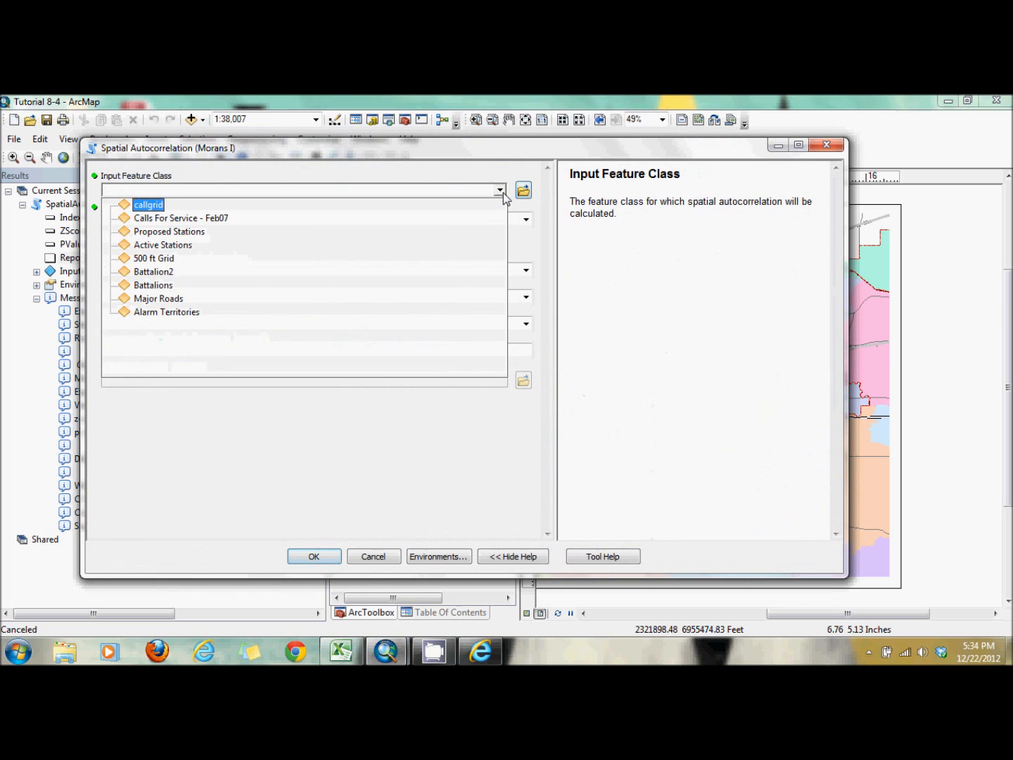
left_click(464, 206)
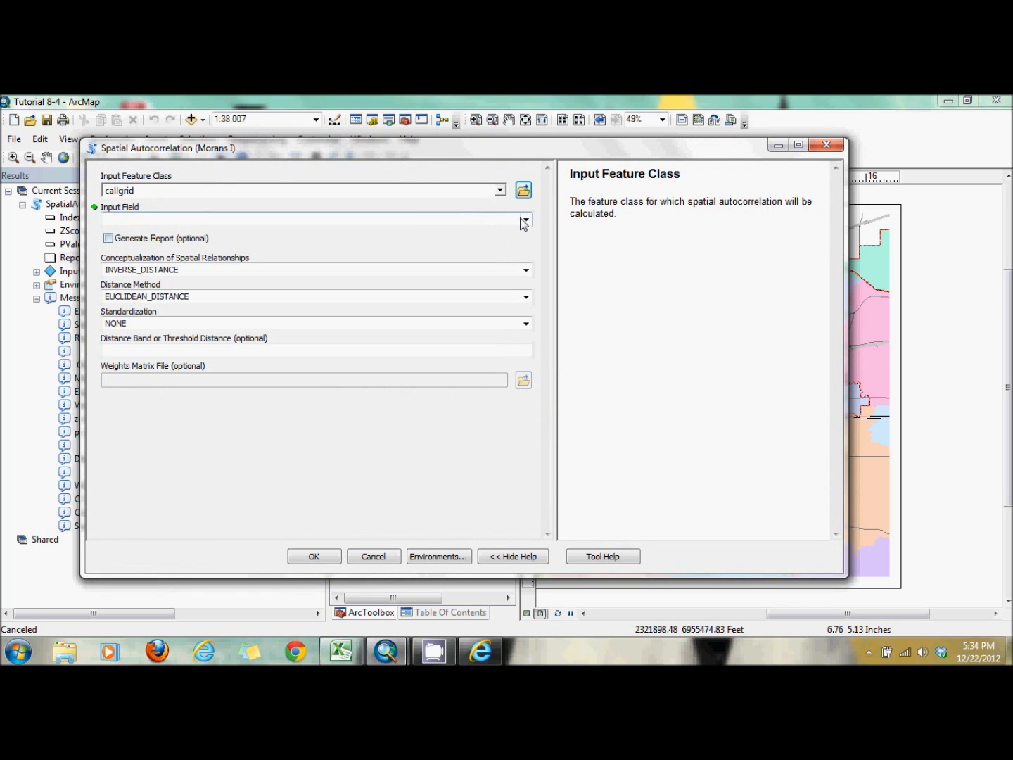
left_click(526, 220)
left_click(460, 243)
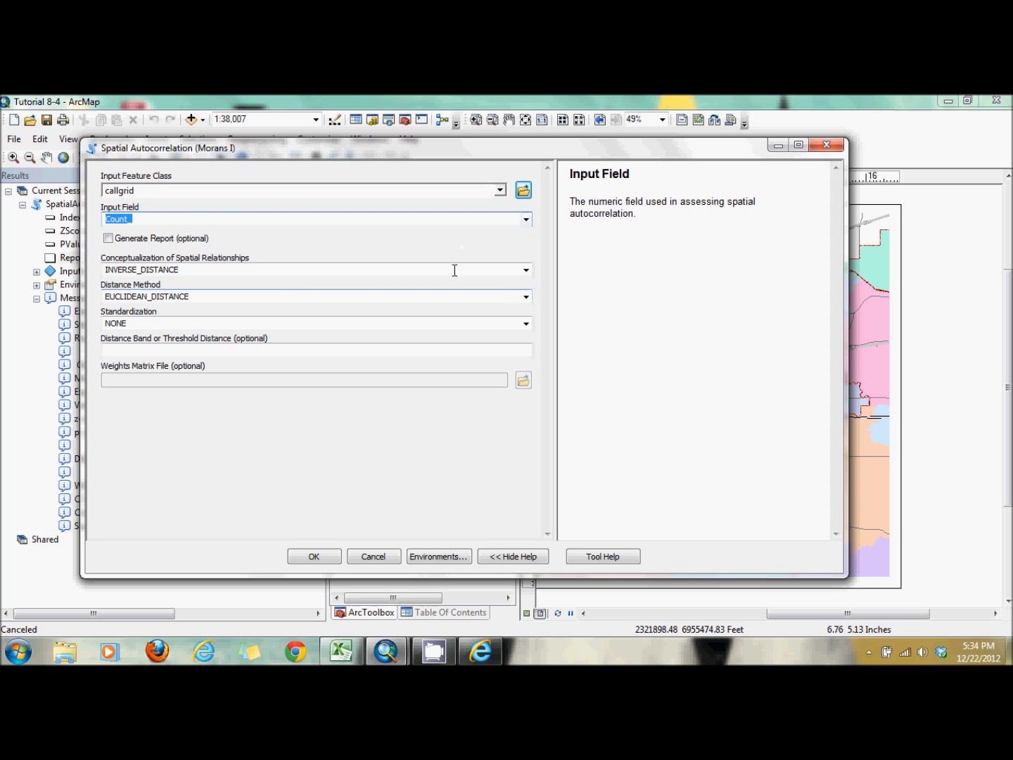
left_click(109, 238)
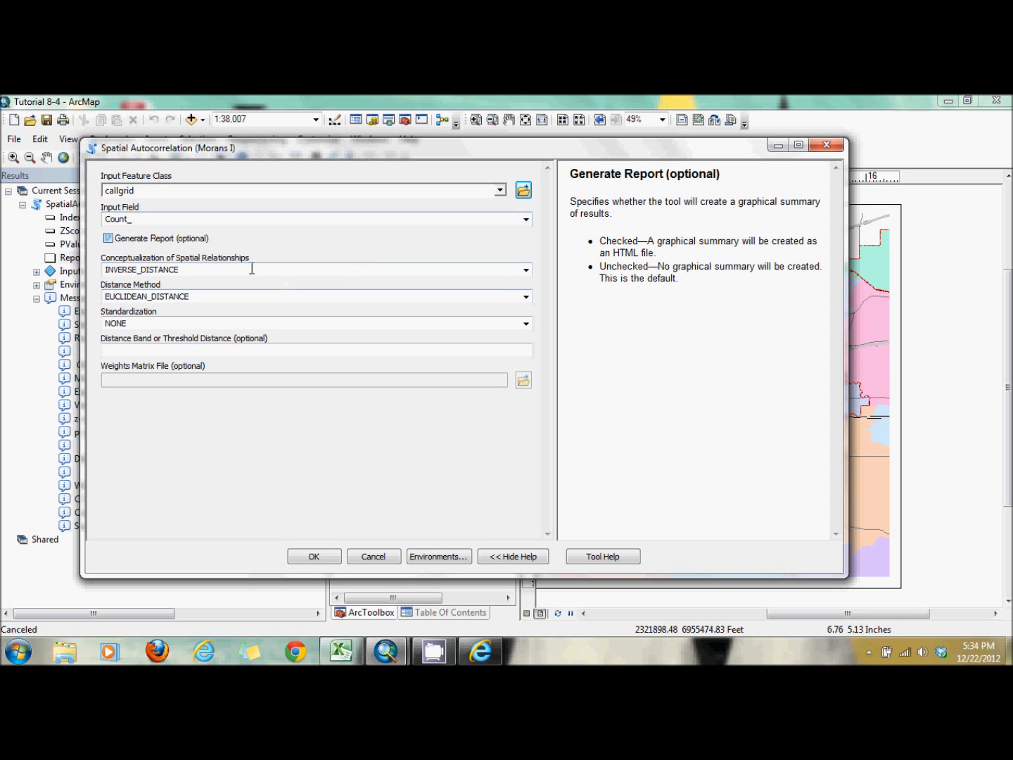
left_click(526, 270)
left_click(486, 318)
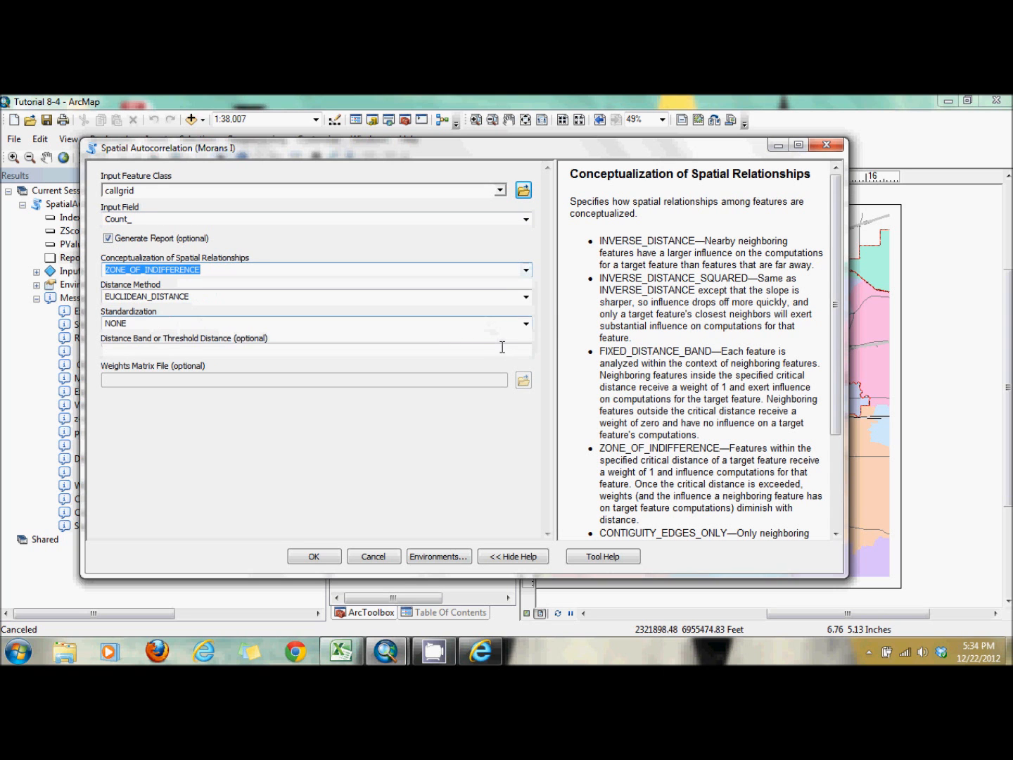
Set the distance band or threshold distance to 1500 and run the tool.
left_click(502, 346)
type("1500")
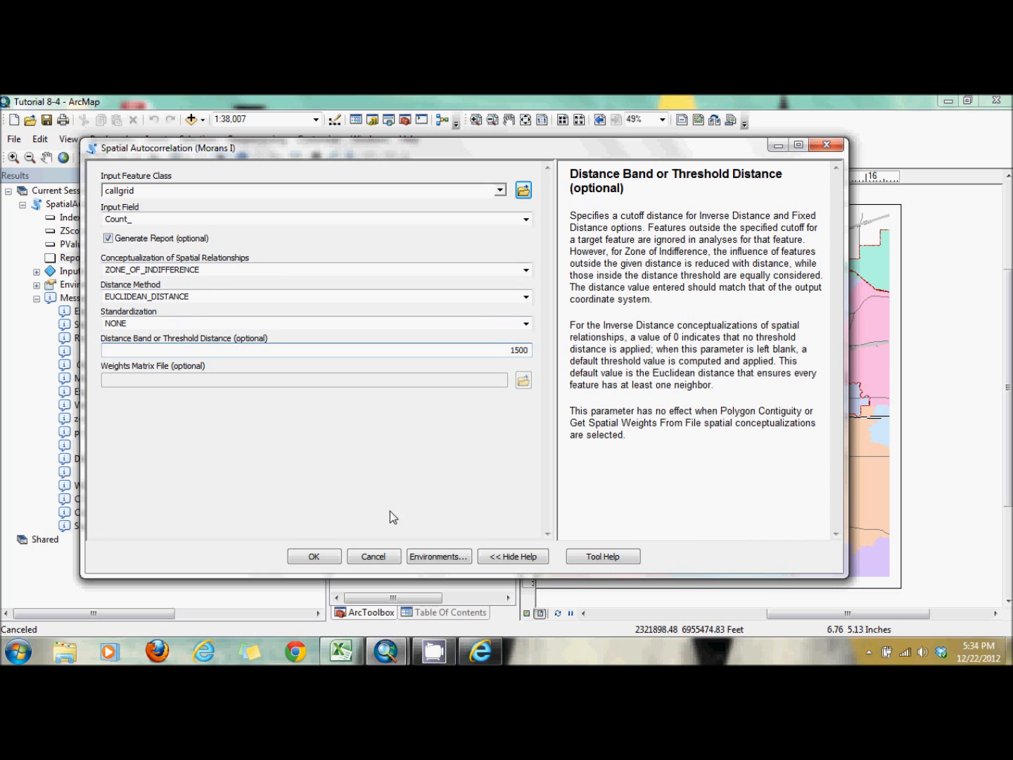
left_click(317, 559)
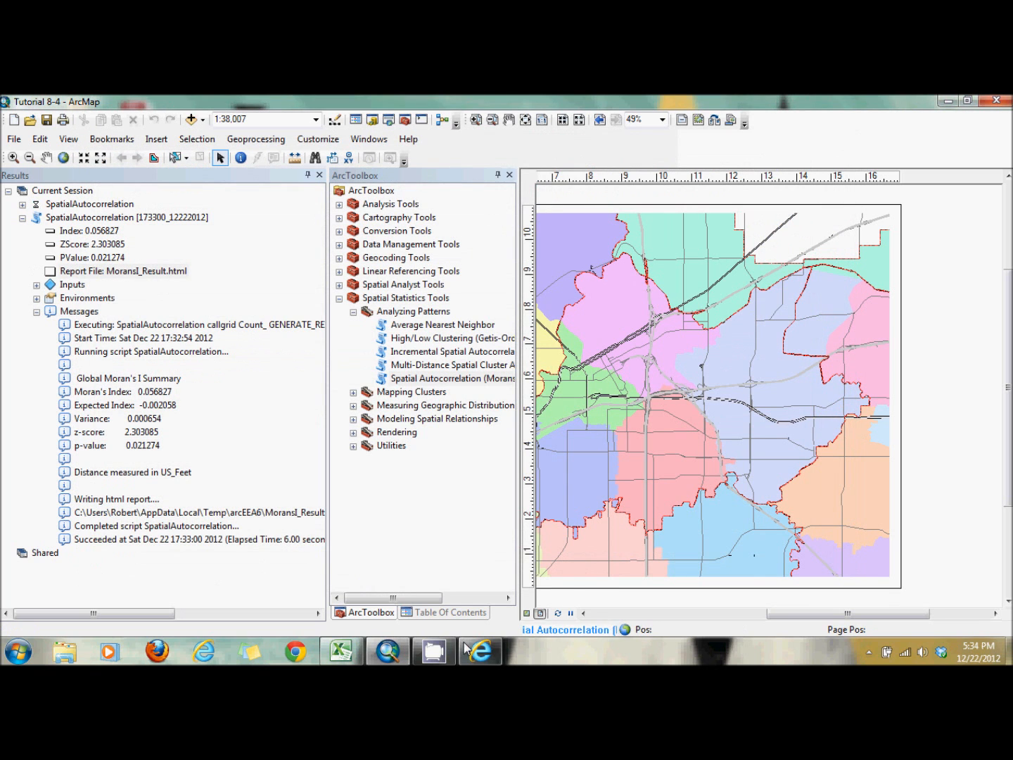
Check the Excel z-score table, then expand the newest Spatial Autocorrelation result and examine its MoransI_Result0.html report.
left_click(341, 651)
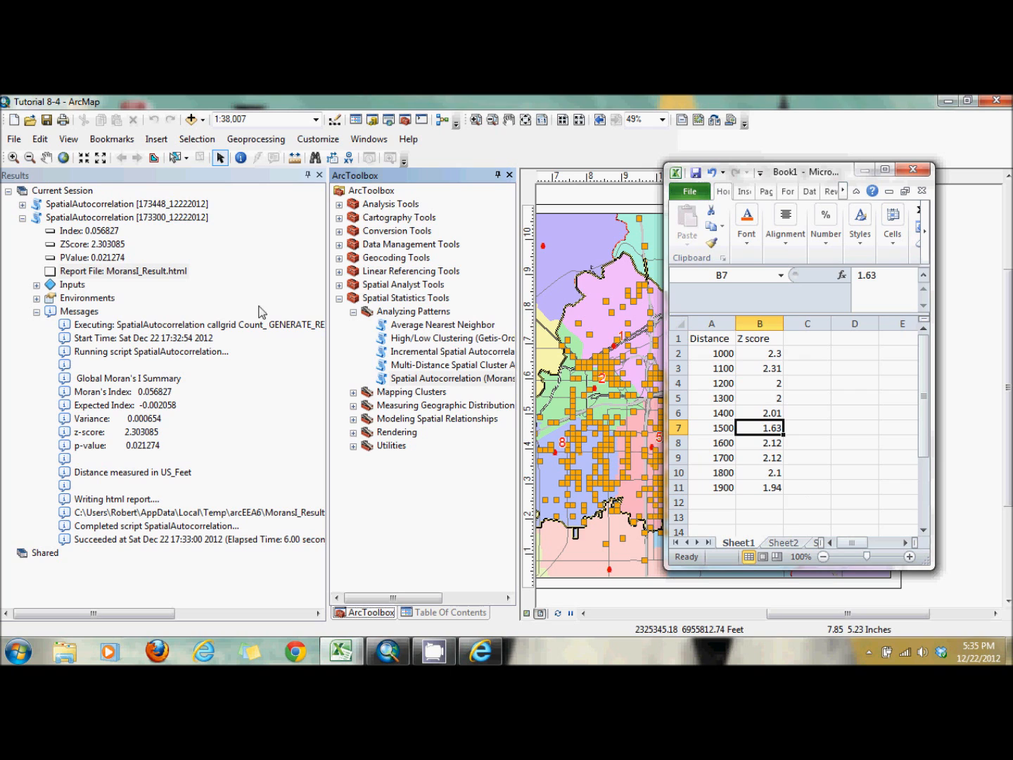
left_click(23, 219)
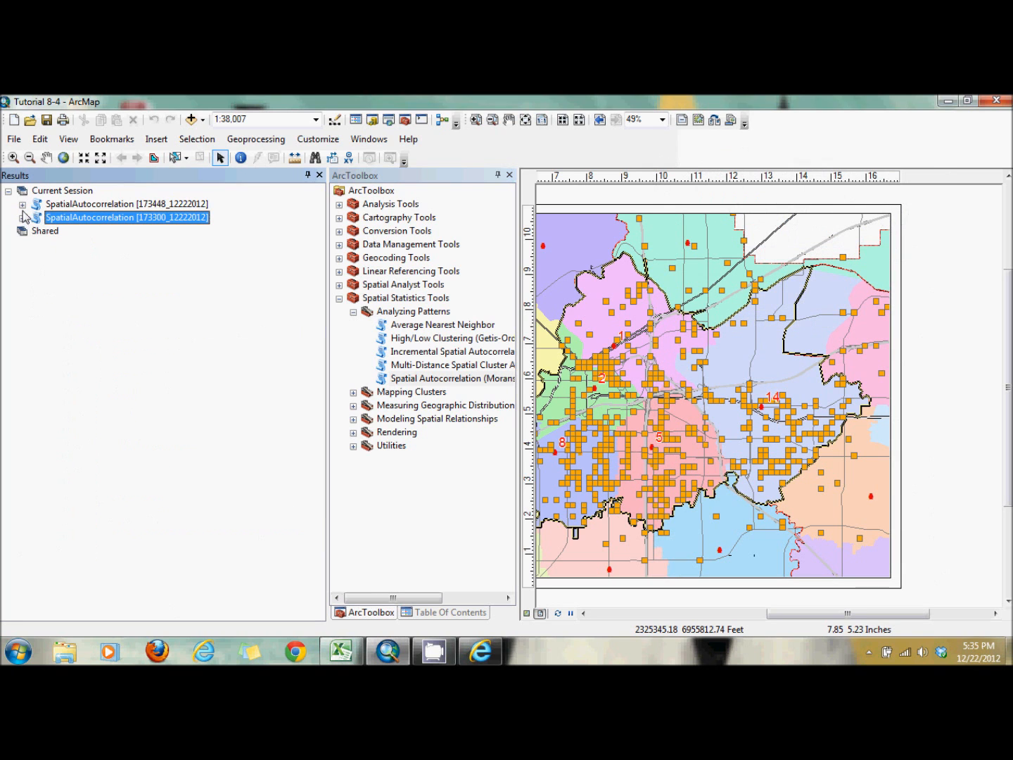
left_click(22, 204)
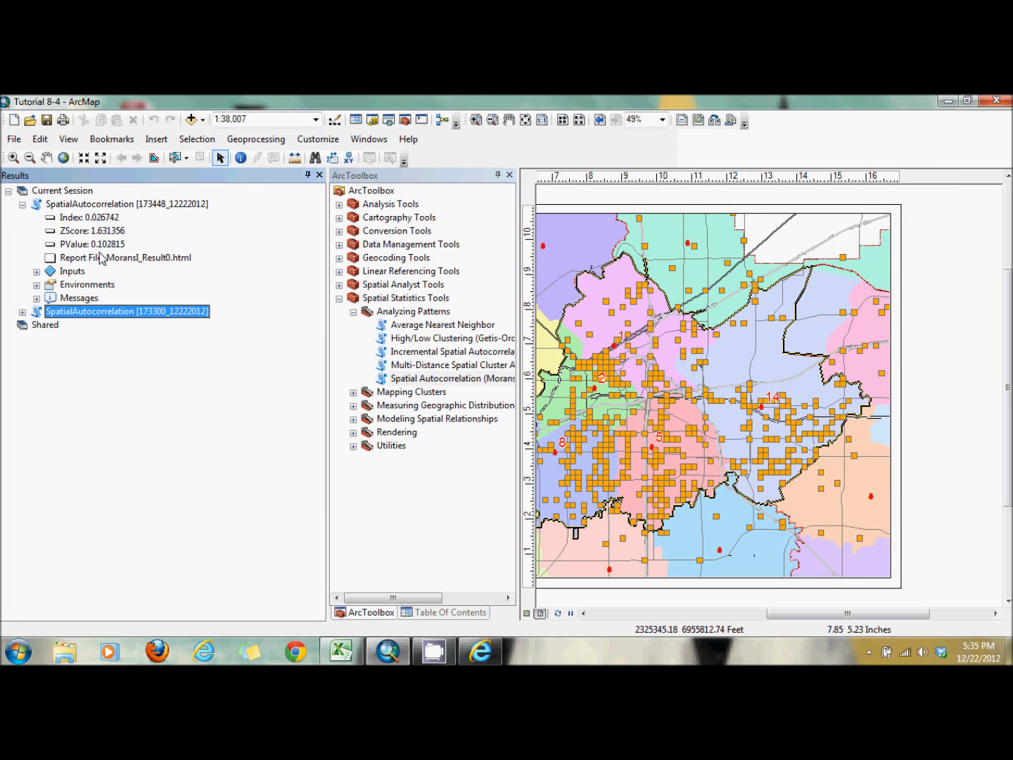
double_click(102, 258)
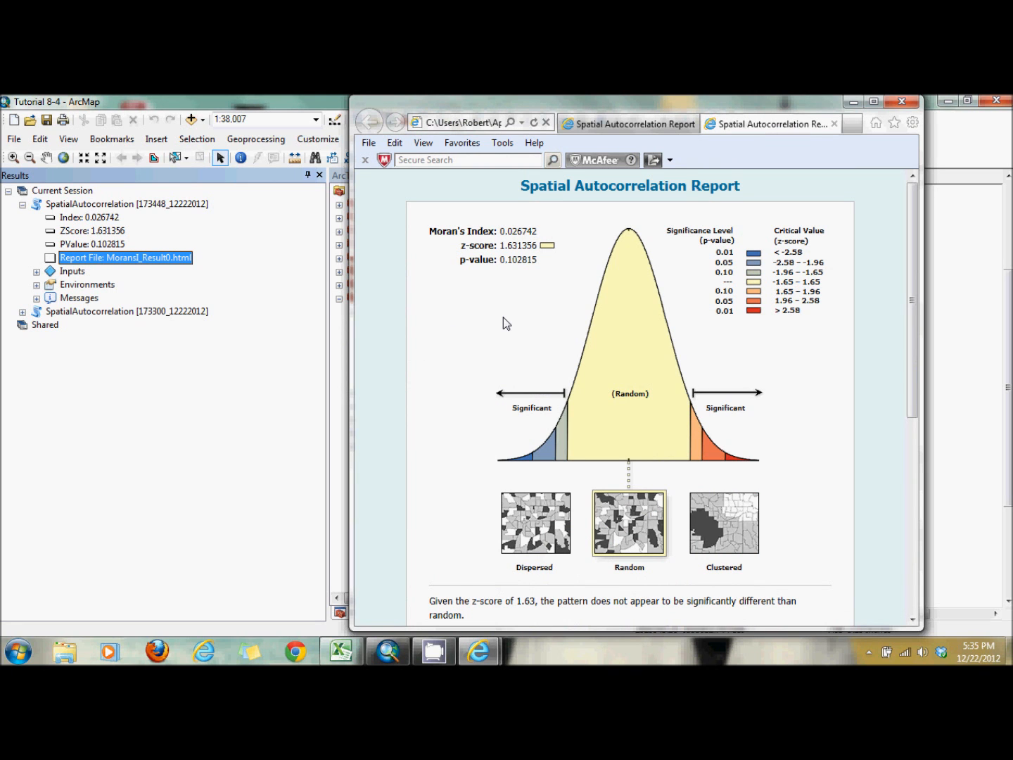
left_click_drag(815, 101, 638, 101)
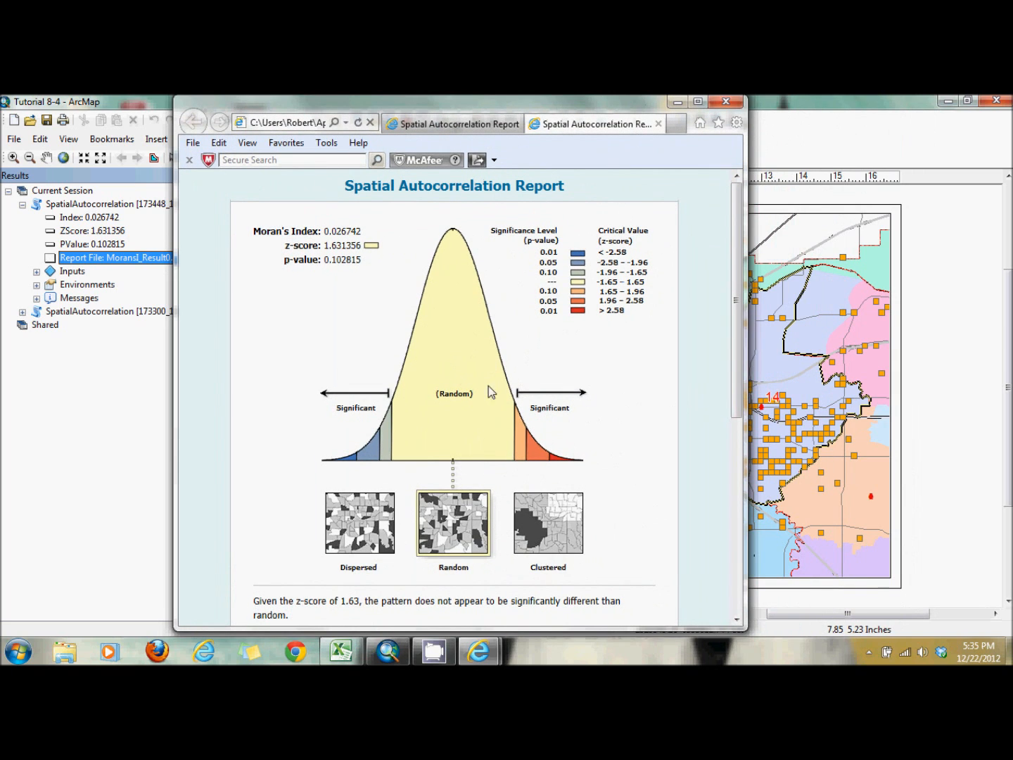